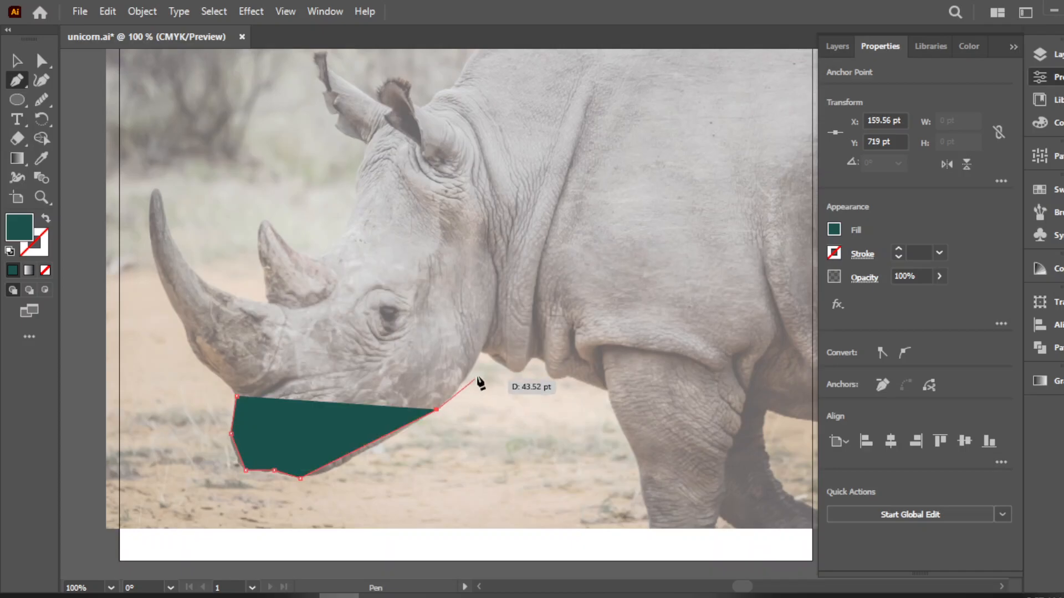
Continue the Pen outline with straight segments along the rhino's cheek and the throat folds to the top of the front leg.
left_click(479, 350)
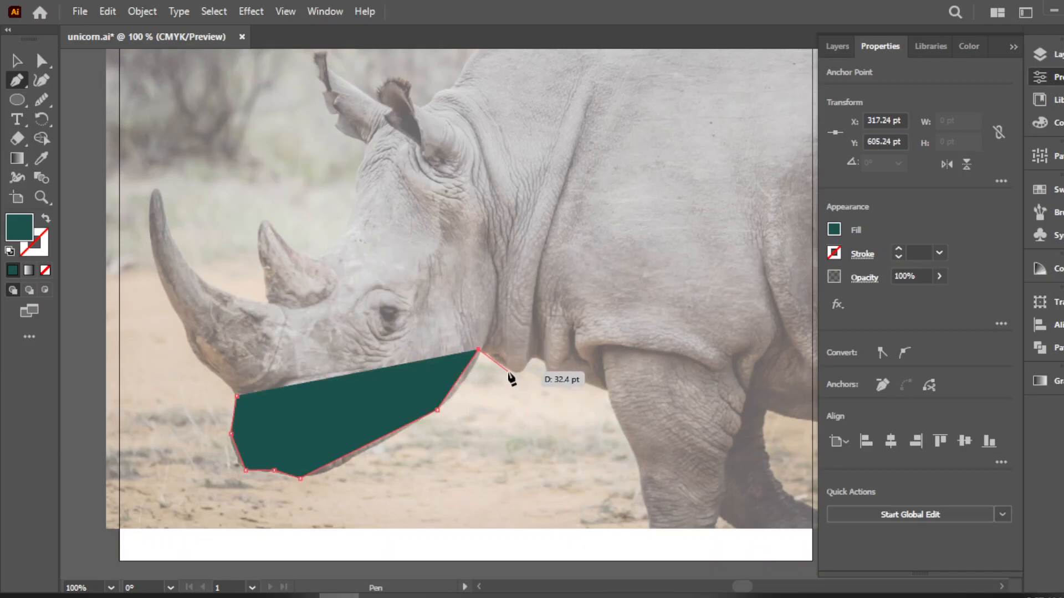
left_click(508, 369)
left_click(522, 369)
left_click(530, 355)
left_click(546, 363)
left_click(550, 380)
left_click(568, 376)
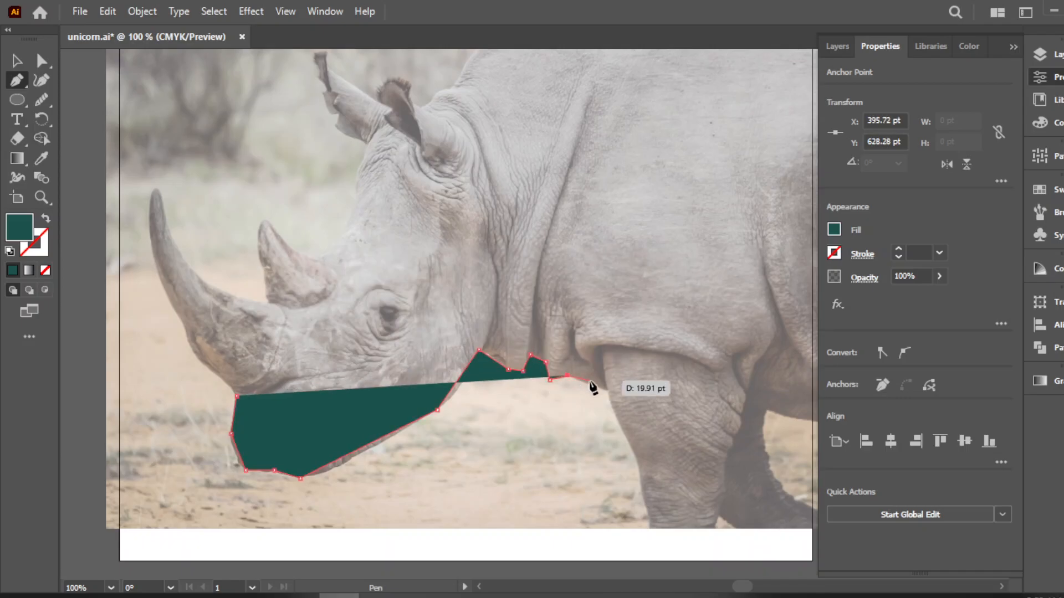
left_click(607, 389)
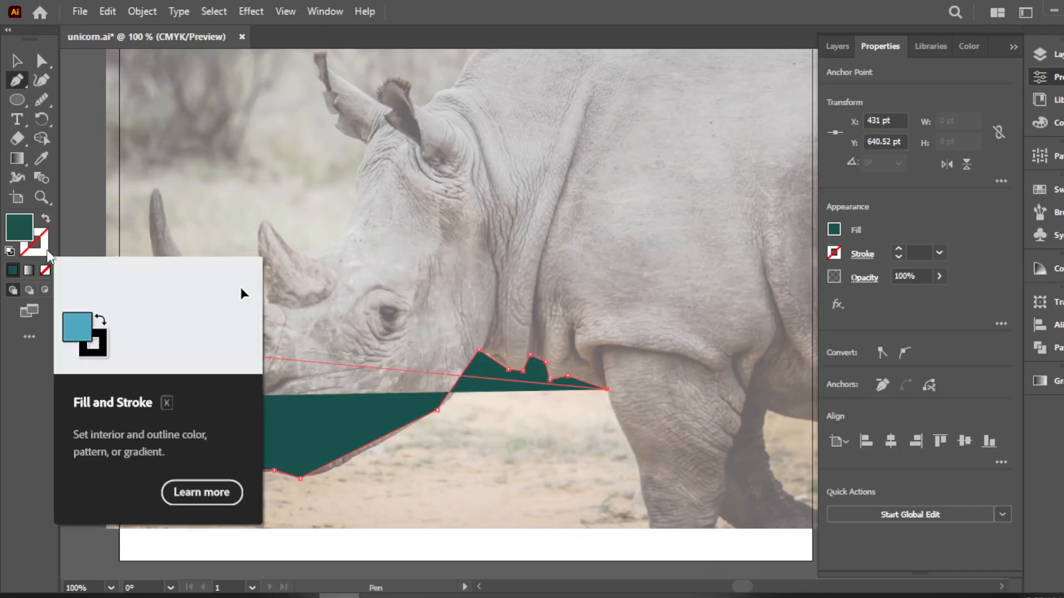
Swap the path's fill and stroke, and continue the outline across the shoulder and along the back to the neck hump.
key("shift+x")
scroll(763, 114, "up", 3)
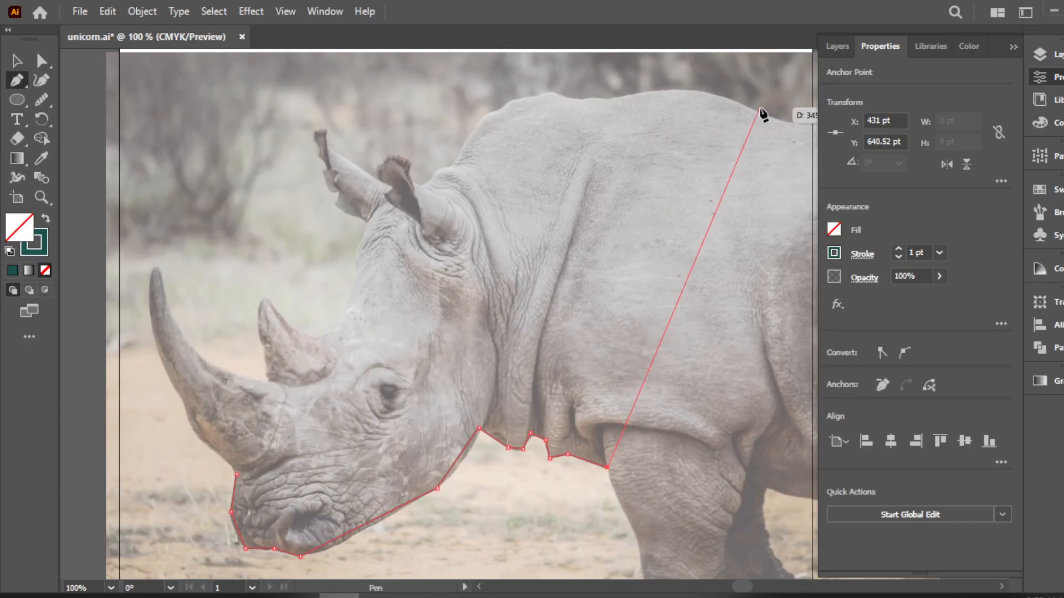
left_click(779, 121)
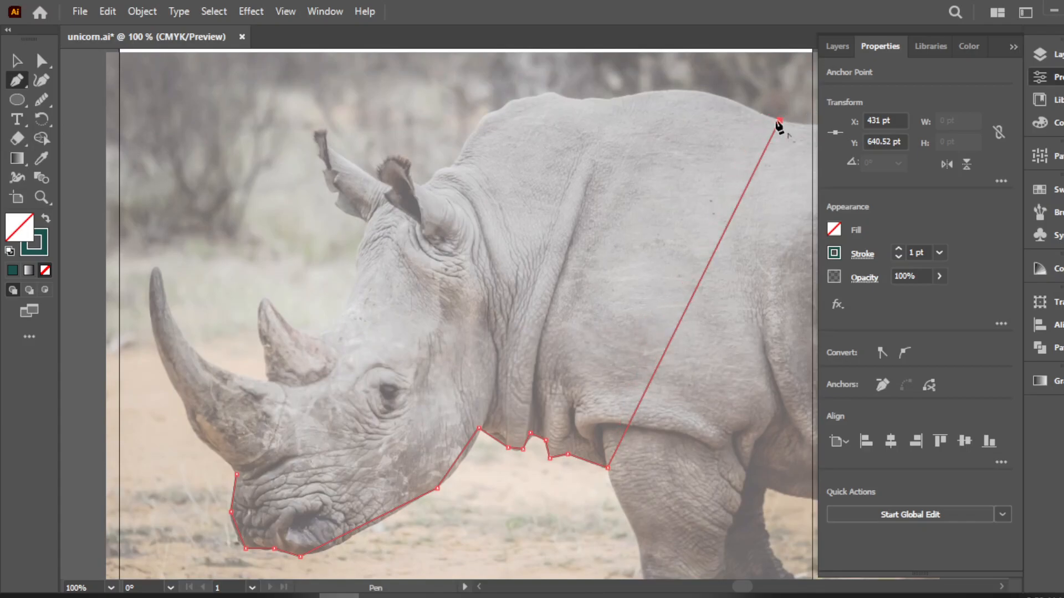
left_click_drag(630, 95, 622, 103)
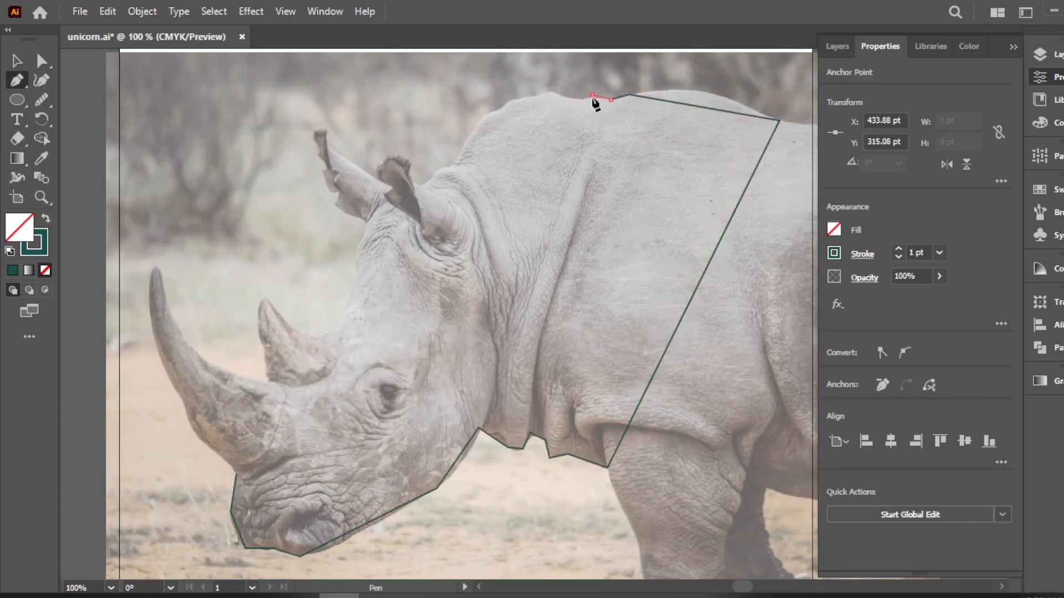
left_click_drag(554, 90, 505, 114)
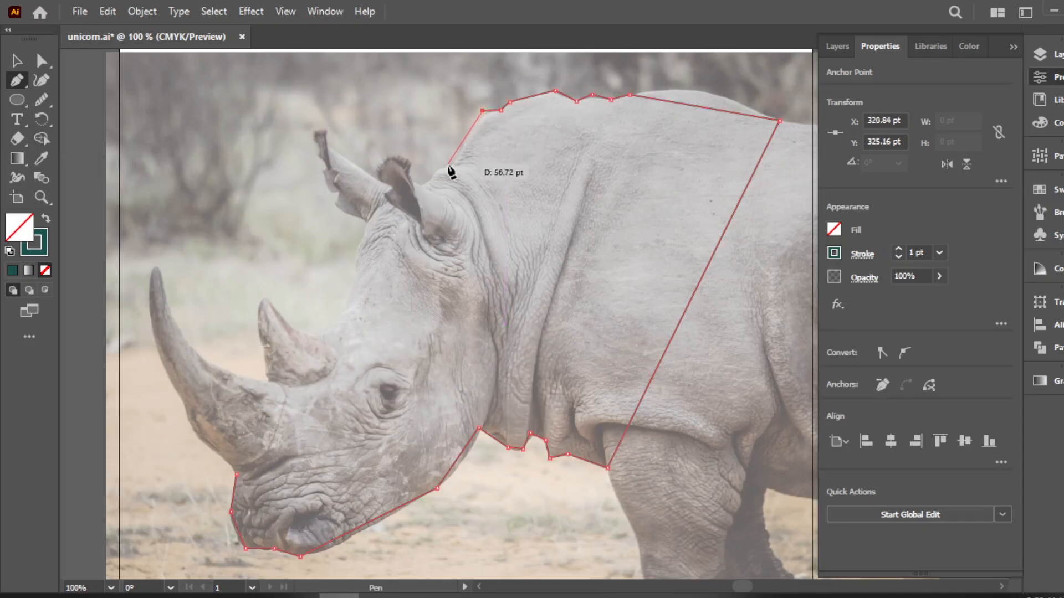
Continue the Pen outline along the neck and around the near ear to the base of the far ear.
left_click(432, 170)
left_click(409, 178)
left_click(410, 158)
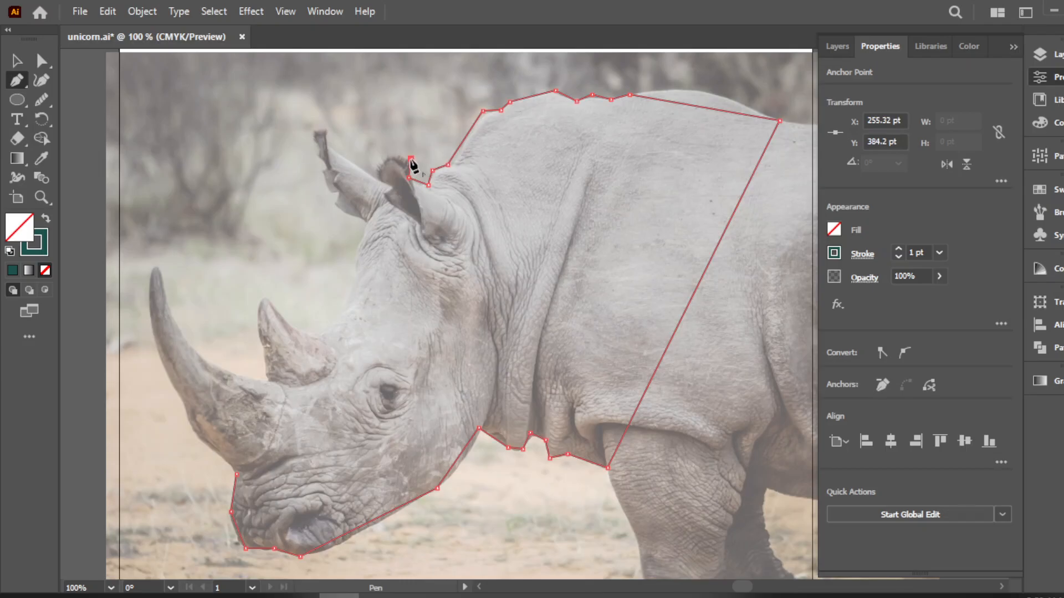
left_click(379, 175)
left_click_drag(396, 190, 387, 201)
left_click(384, 195)
Trace the far ear from its tip down the outer edge to the forehead.
left_click(325, 130)
left_click(325, 175)
left_click(338, 190)
left_click(334, 207)
left_click(369, 221)
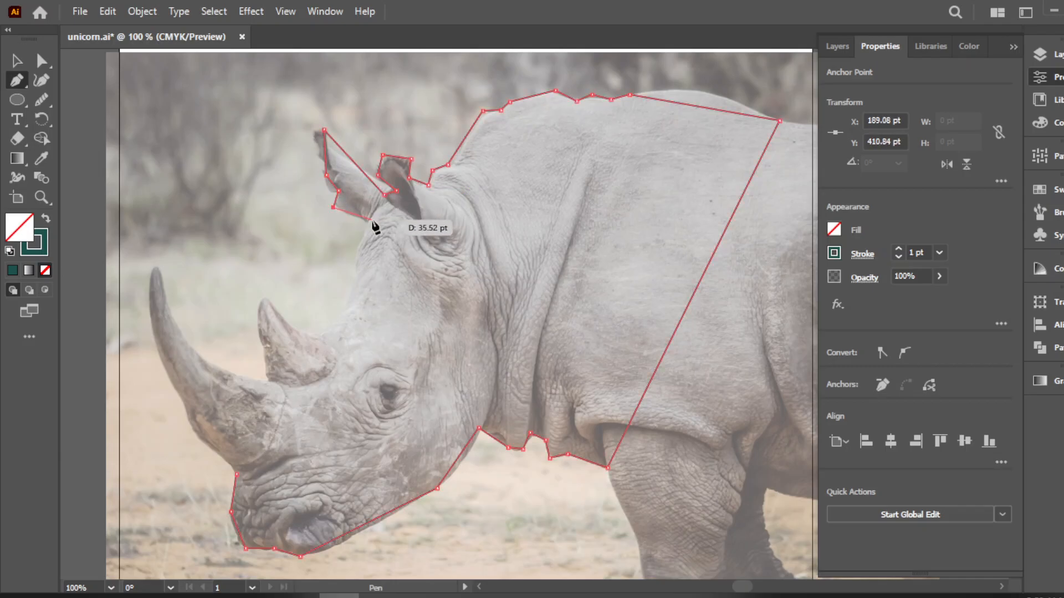
Trace the forehead and both horns with straight segments, and close the outline at the muzzle.
left_click(356, 282)
left_click(322, 338)
left_click(265, 296)
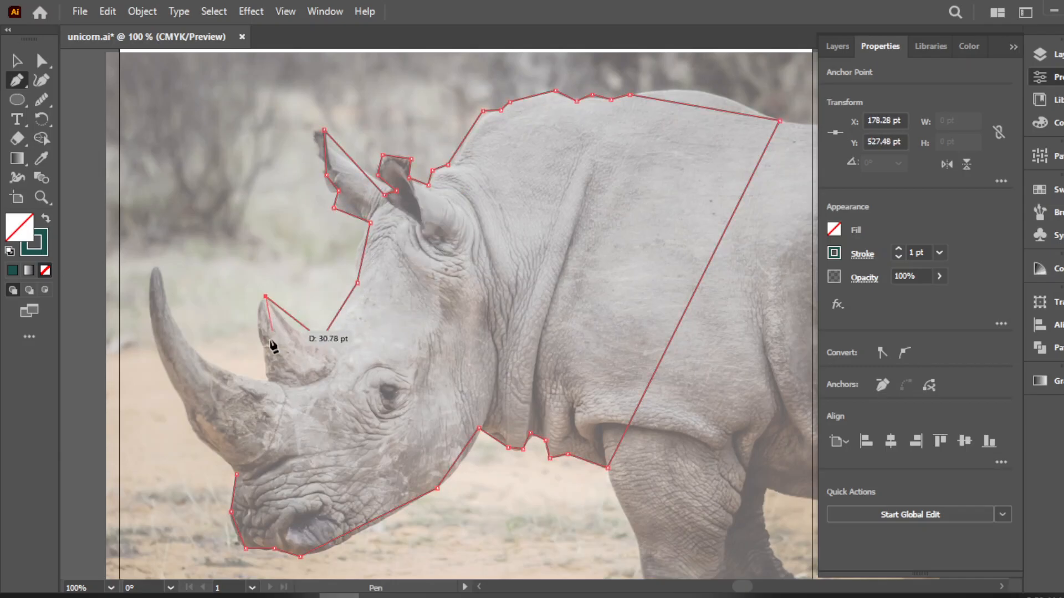
left_click(273, 382)
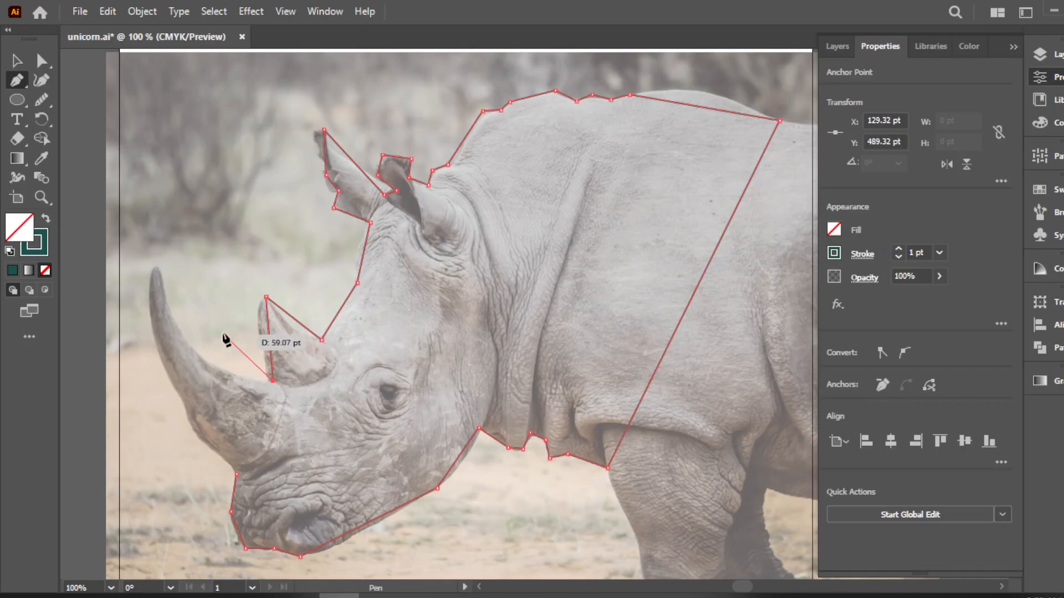
left_click(157, 269)
left_click(237, 475)
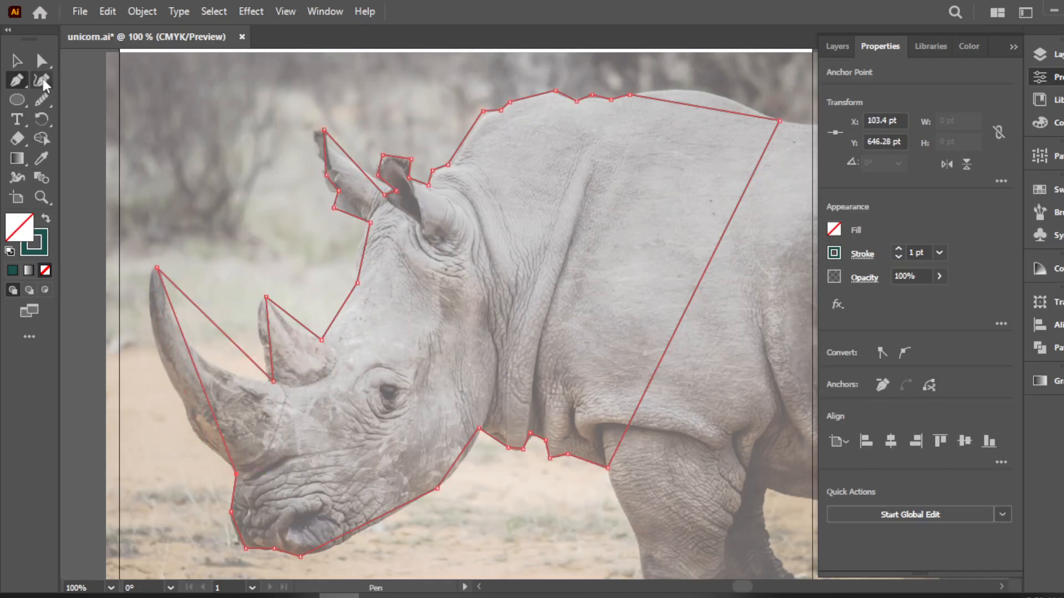
Bend the outline segments of both horns and the lower forehead into curves with the Anchor Point tool.
left_click(17, 60)
left_click(16, 79)
left_click(75, 101)
left_click_drag(195, 365, 166, 380)
left_click_drag(237, 347, 208, 362)
mouse_move(270, 350)
left_mouse_down()
mouse_move(254, 347)
mouse_move(295, 331)
mouse_move(260, 349)
left_mouse_up()
left_click_drag(344, 312, 348, 309)
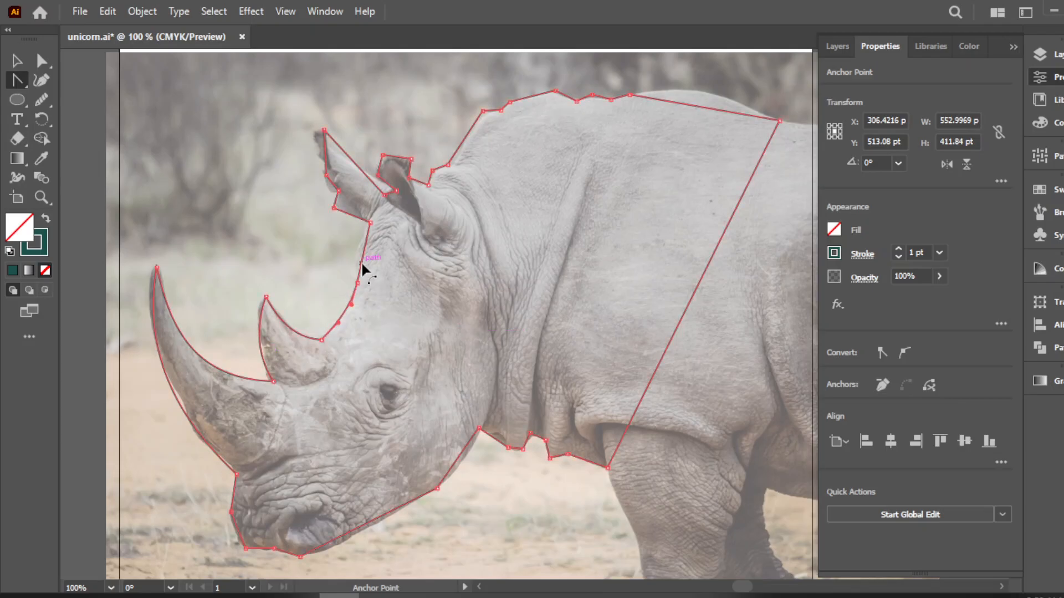
Curve the segments of the upper forehead, the far ear and the gap between the ears to match the photo.
left_click_drag(364, 256, 320, 146)
scroll(314, 198, "up", 3)
scroll(368, 178, "up", 3)
left_click_drag(399, 150, 401, 191)
left_click_drag(547, 279, 524, 252)
Curve the segments around the near ear and the dip where it meets the neck.
left_click_drag(513, 197, 502, 196)
left_click_drag(579, 174, 579, 168)
left_click_drag(631, 245, 660, 240)
left_click_drag(699, 202, 698, 196)
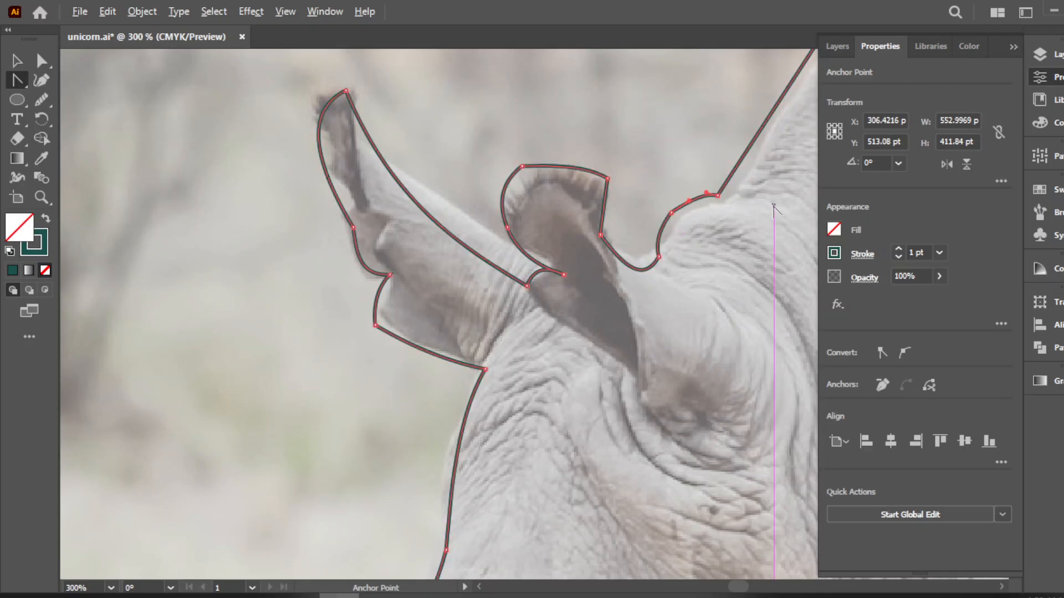
Curve the outline segments from the neck over the hump and along the back to the rump end.
scroll(773, 296, "down", 3)
scroll(789, 287, "up", 1)
scroll(789, 287, "right", 12)
left_click(1013, 47)
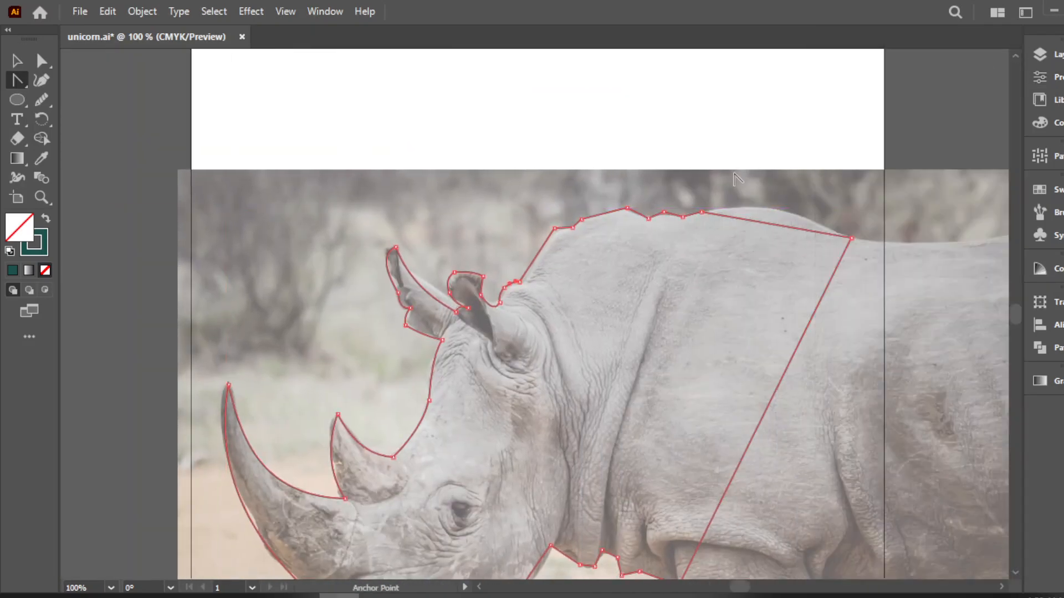
scroll(584, 320, "up", 4)
scroll(543, 374, "up", 2)
mouse_move(539, 292)
left_mouse_down()
mouse_move(546, 304)
mouse_move(524, 287)
left_mouse_up()
left_click_drag(586, 245, 648, 210)
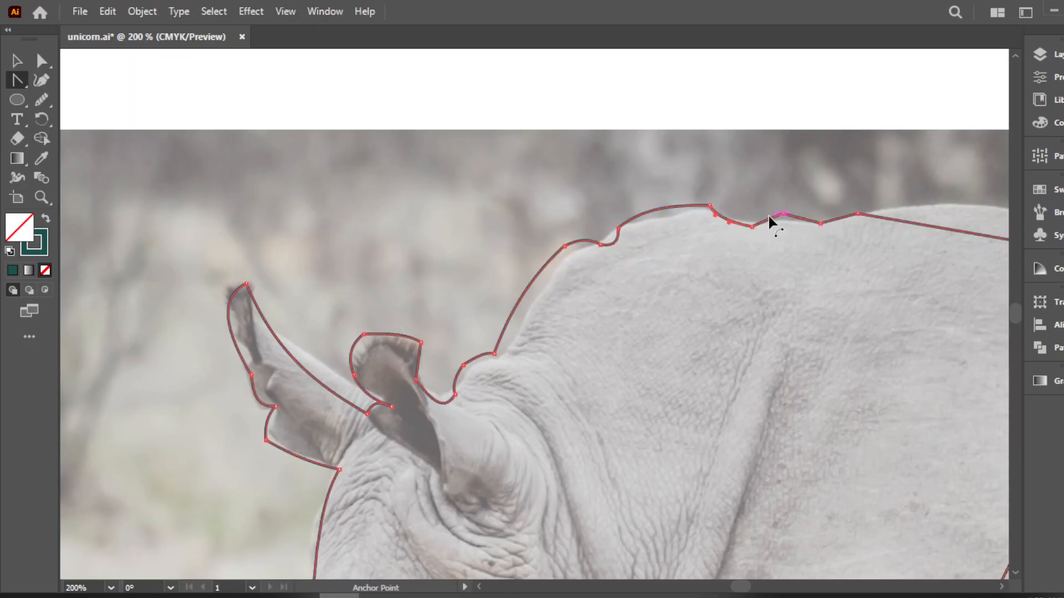
left_click_drag(770, 221, 774, 218)
scroll(996, 207, "up", 1)
scroll(972, 287, "right", 5)
left_click_drag(703, 260, 689, 205)
Curve the segments along the chest and throat folds between the front leg and the jaw.
scroll(493, 306, "down", 4)
scroll(470, 319, "down", 3)
scroll(459, 316, "up", 4)
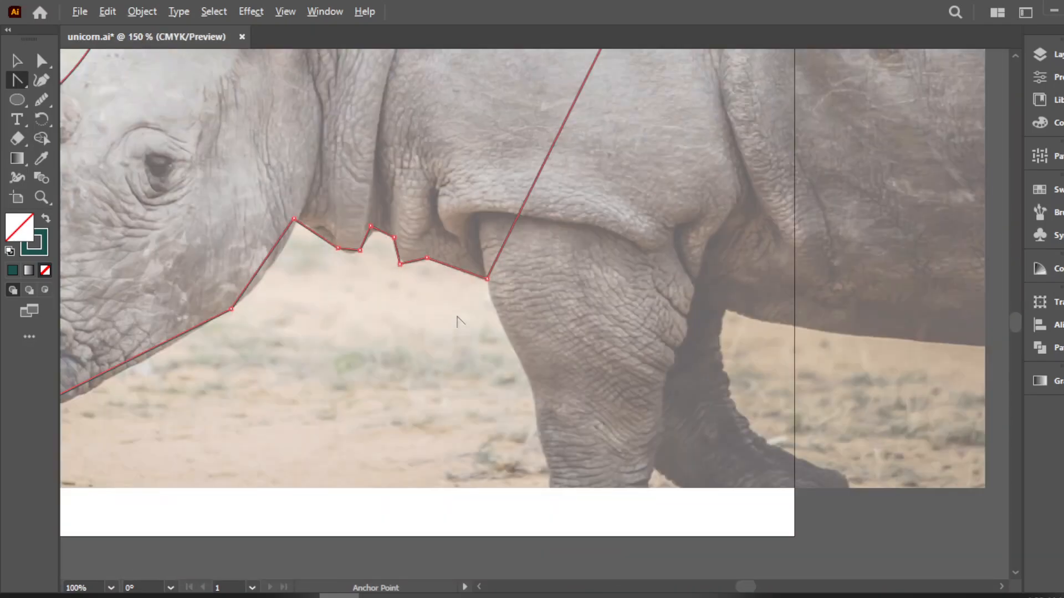
left_click_drag(473, 232, 466, 239)
left_click_drag(372, 209, 332, 198)
left_click_drag(283, 162, 239, 197)
left_click_drag(189, 164, 187, 176)
Curve the segments along the cheek, lower jaw and chin to follow the rhino's contour.
scroll(189, 178, "down", 3)
scroll(126, 197, "up", 4)
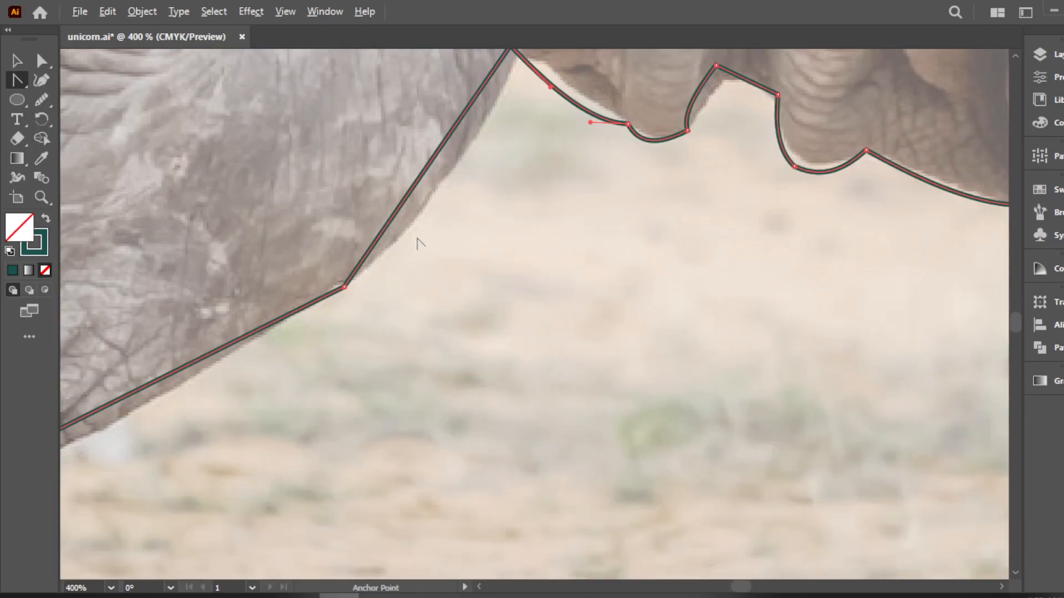
left_click_drag(462, 189, 475, 209)
scroll(268, 327, "down", 2)
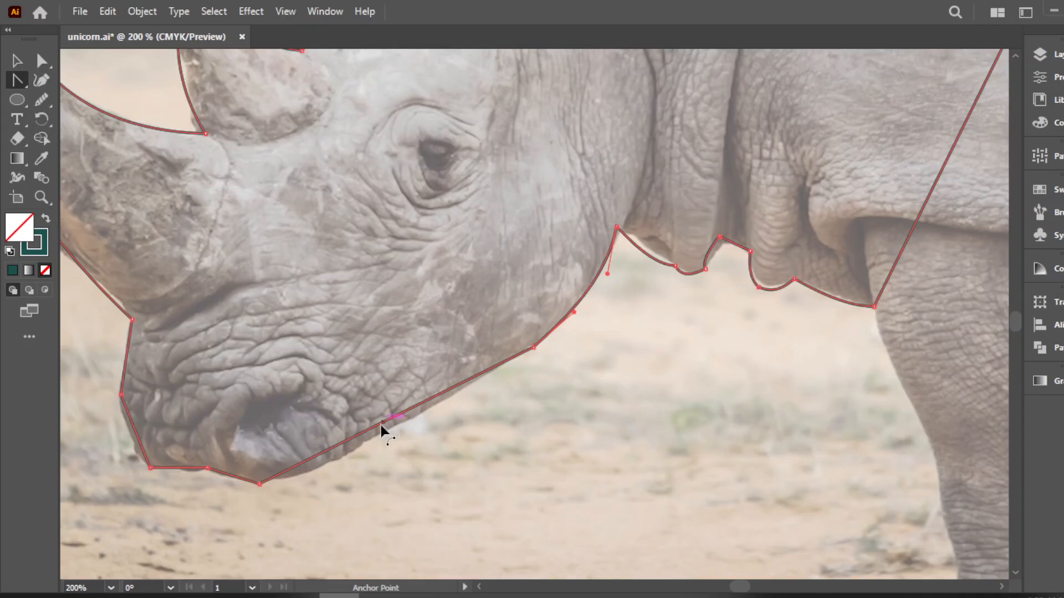
left_click_drag(381, 425, 345, 458)
mouse_move(224, 477)
left_mouse_down()
mouse_move(222, 486)
mouse_move(206, 479)
left_mouse_up()
left_click_drag(145, 458, 131, 450)
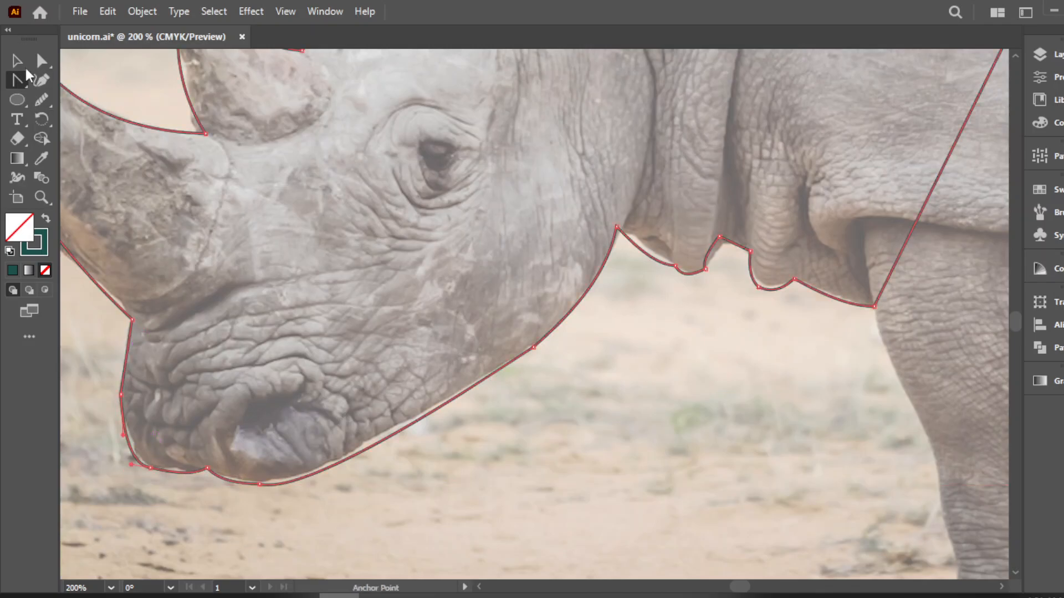
Round the sharp corners at the muzzle and throat folds using the live corner widgets.
key("a")
left_click(285, 481)
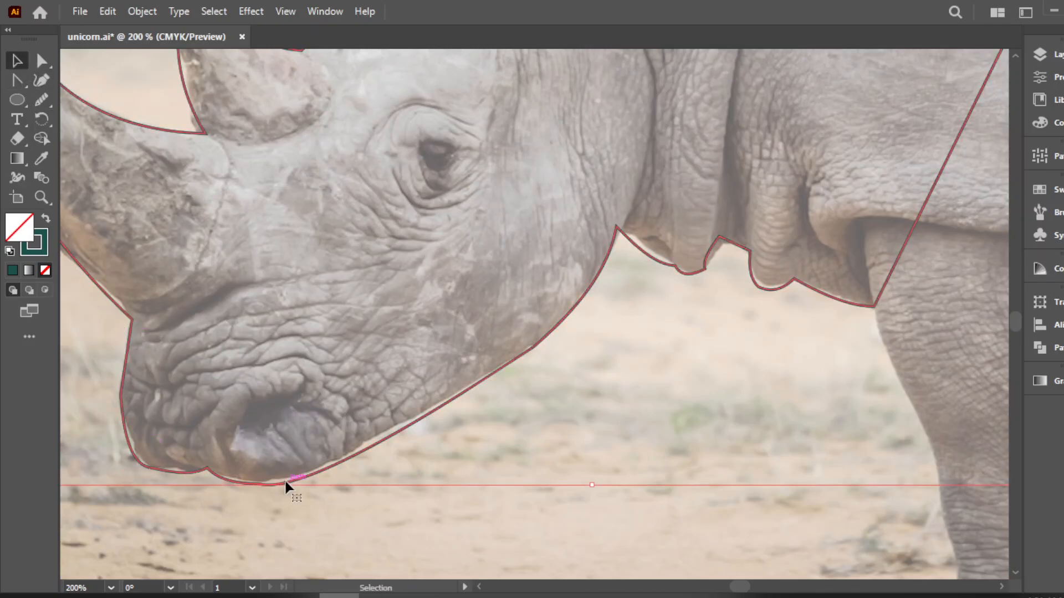
left_click_drag(117, 326, 108, 328)
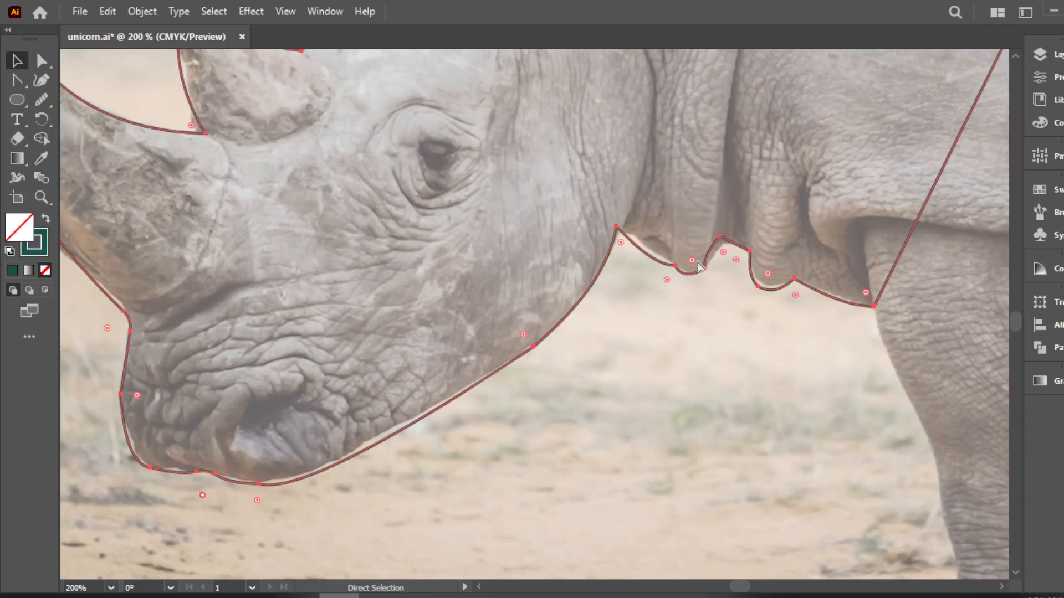
left_click_drag(675, 252, 726, 261)
left_click_drag(795, 296, 799, 301)
mouse_move(866, 292)
left_mouse_down()
mouse_move(852, 271)
mouse_move(869, 297)
left_mouse_up()
Round the corners along the far ear's tip, outer edge and lower lobe.
scroll(931, 290, "down", 2)
scroll(932, 289, "up", 3)
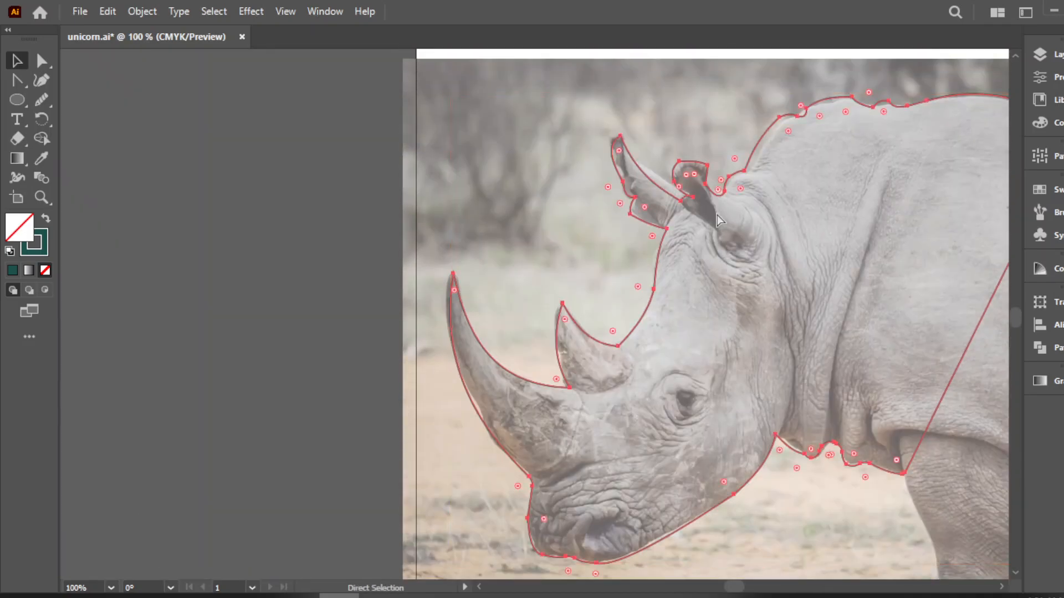
scroll(724, 215, "left", 3)
scroll(732, 205, "up", 4)
scroll(801, 213, "up", 1)
left_click_drag(712, 213, 687, 222)
left_click_drag(716, 265, 764, 247)
left_click_drag(658, 149, 539, 191)
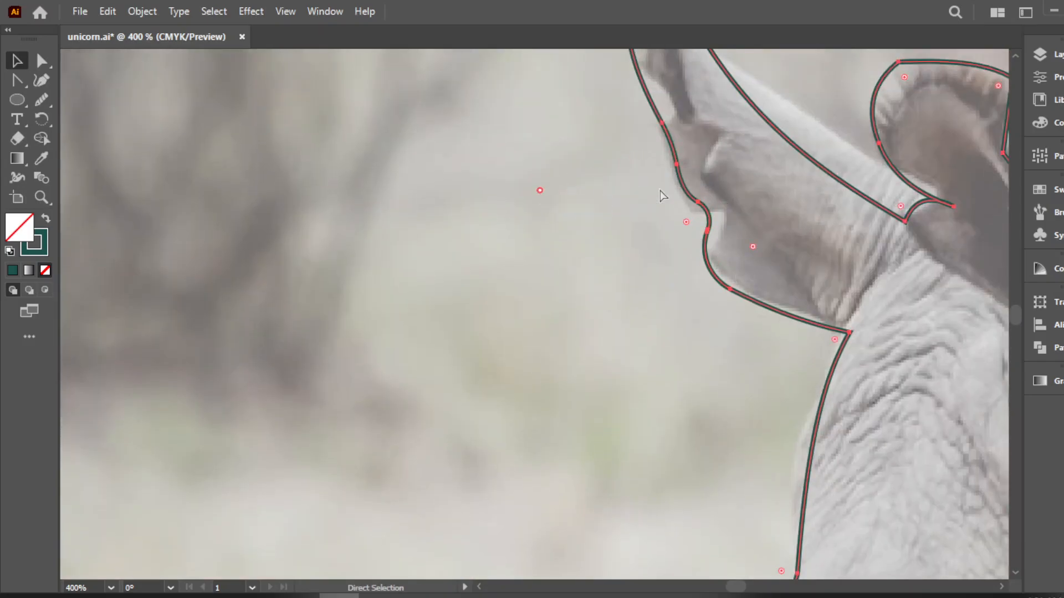
scroll(699, 199, "up", 3)
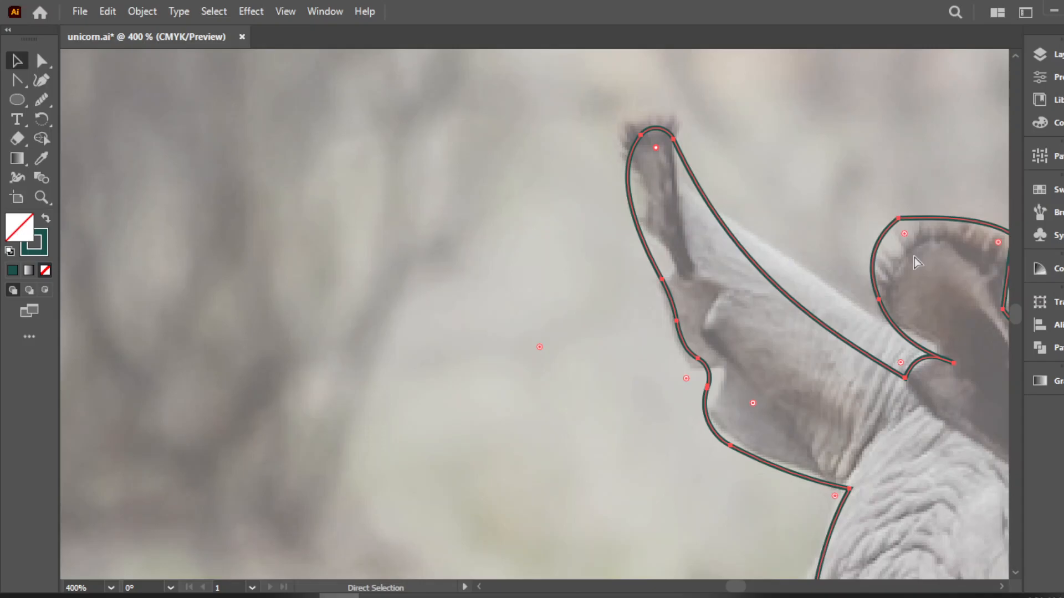
Round the corners of the near ear, the junction between the ears and the neck.
left_click_drag(908, 237, 936, 273)
left_click_drag(902, 364, 894, 346)
scroll(977, 371, "down", 1)
scroll(981, 374, "right", 7)
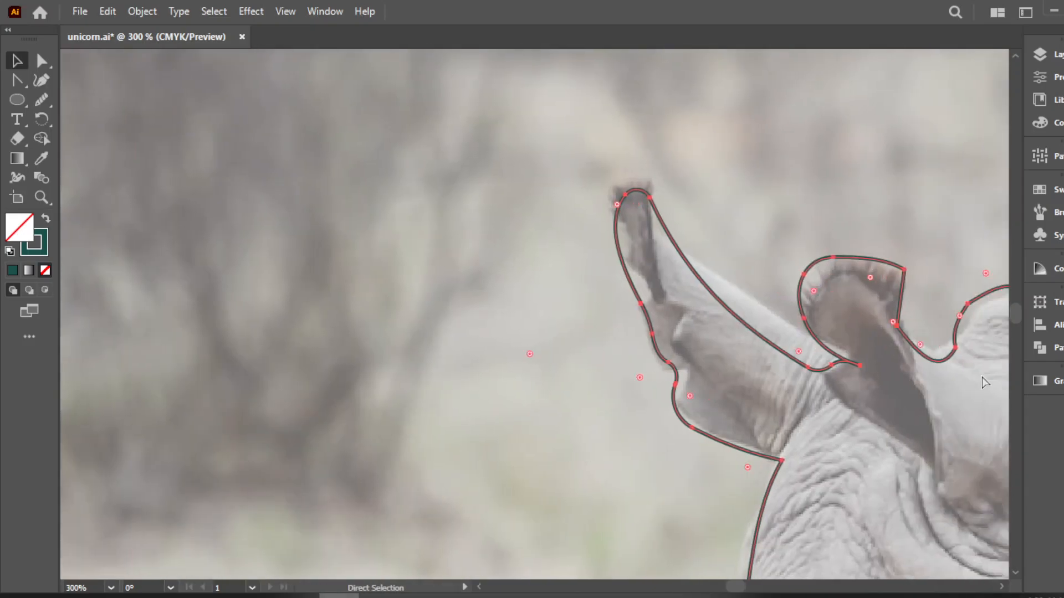
left_click_drag(657, 281, 646, 290)
left_click_drag(748, 323, 758, 261)
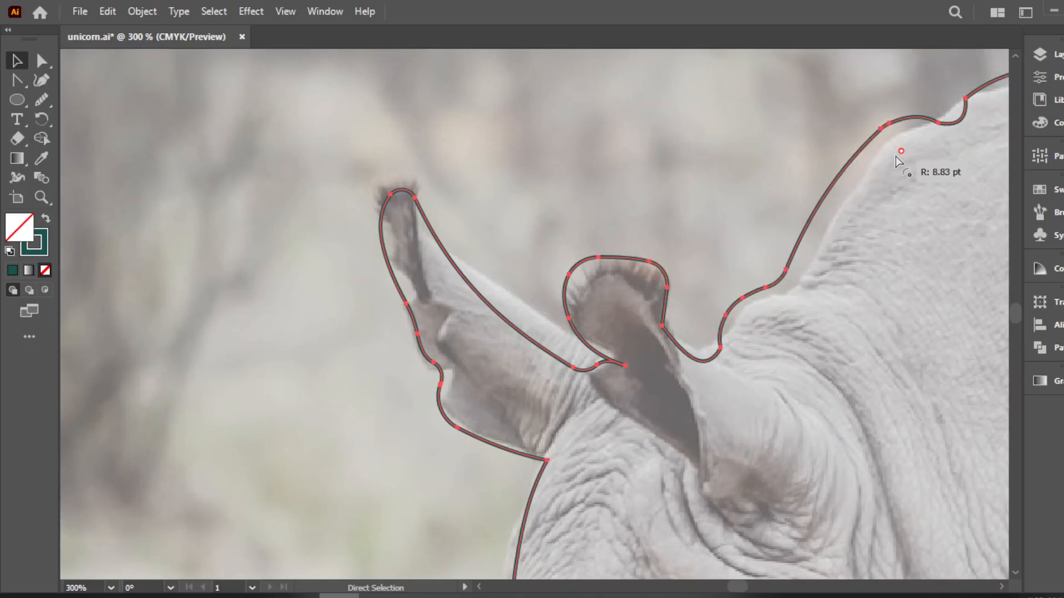
Round the remaining corners along the hump and back, and deselect the outline.
scroll(976, 178, "down", 2)
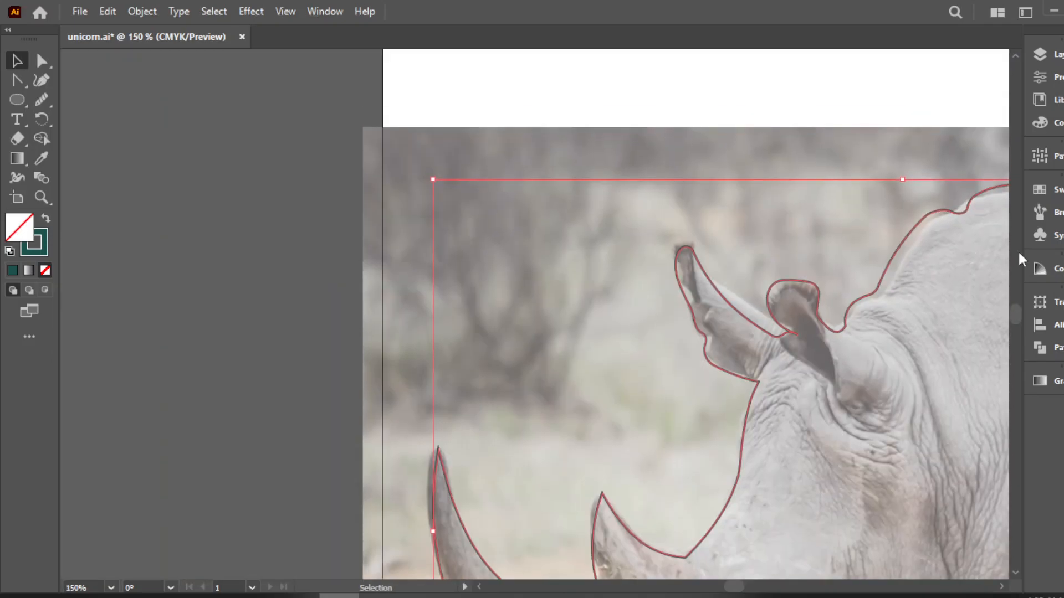
scroll(942, 260, "right", 6)
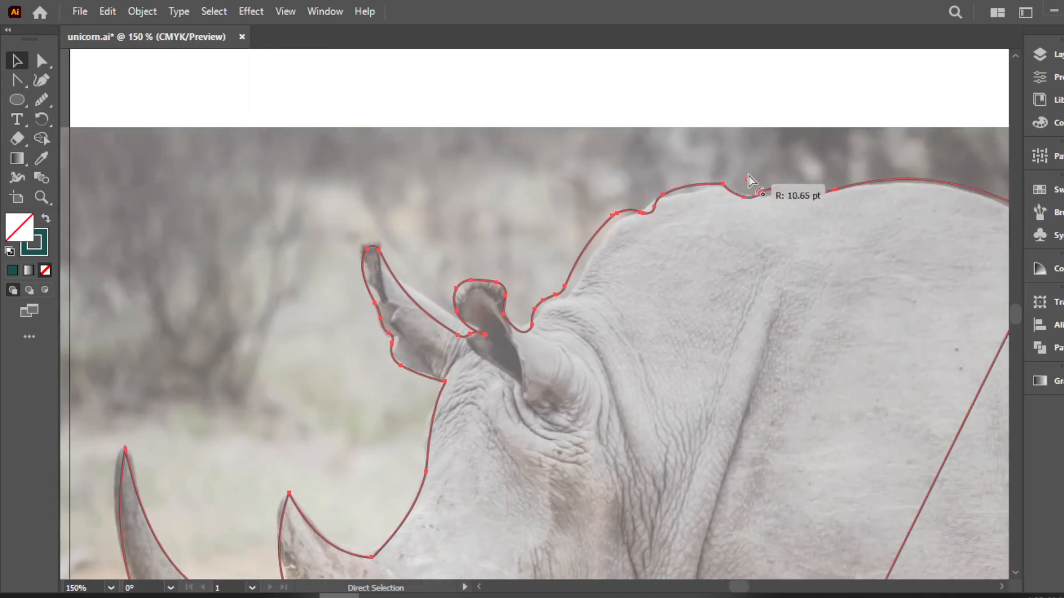
scroll(809, 221, "down", 3)
key("v")
scroll(792, 323, "up", 2)
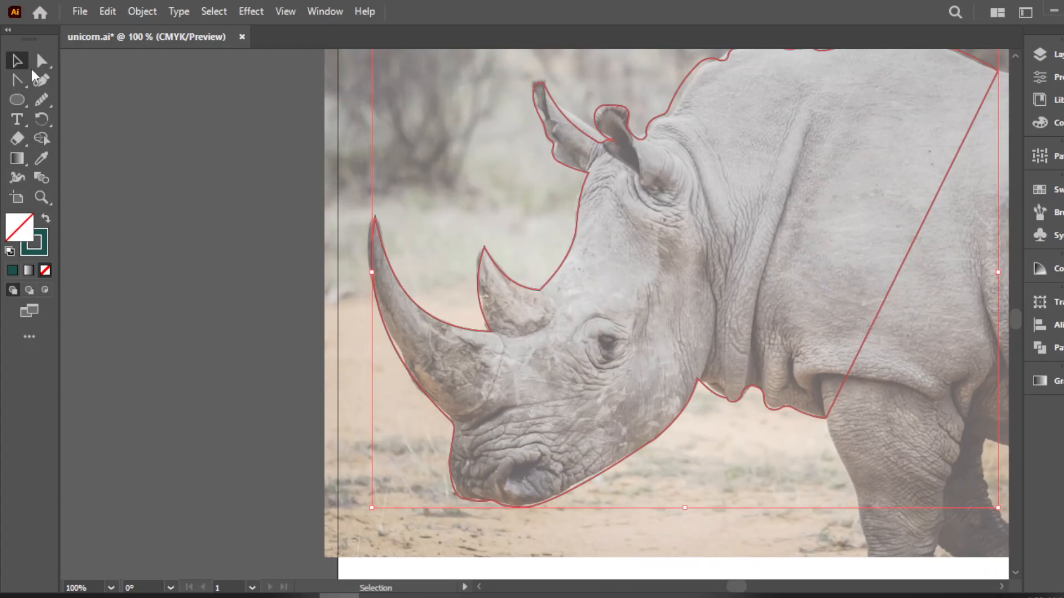
left_click(374, 397)
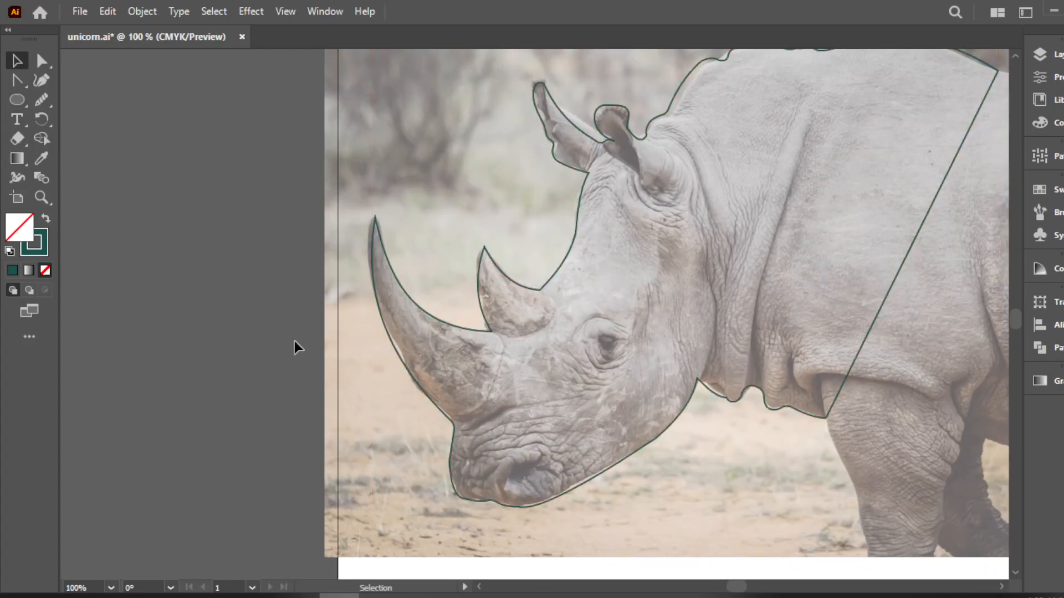
Trace the rhino's nostril as a closed curved shape with the Pen tool.
scroll(132, 209, "up", 2)
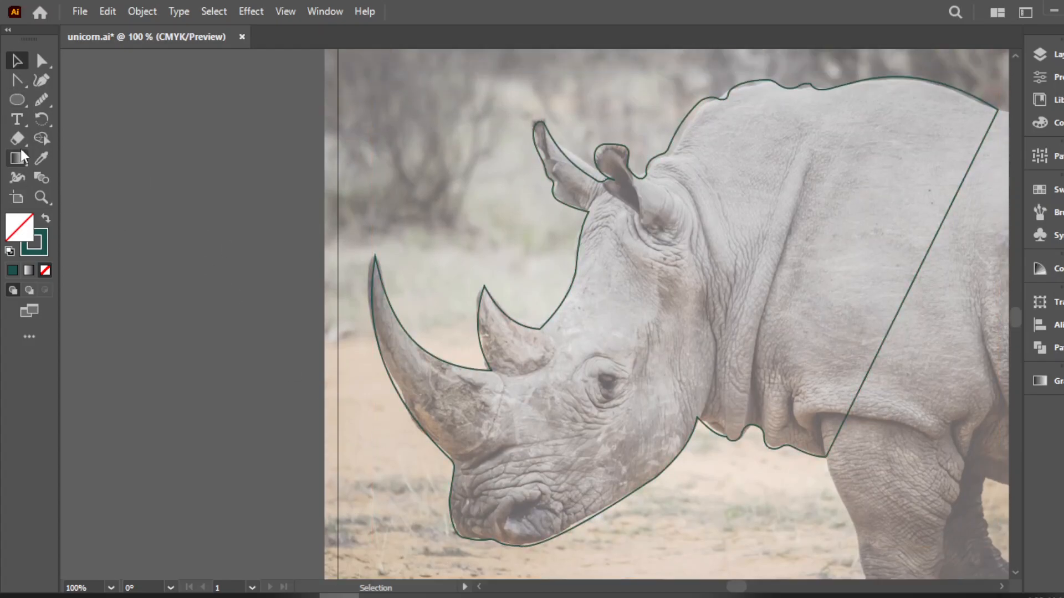
left_click(17, 80)
scroll(565, 507, "up", 2)
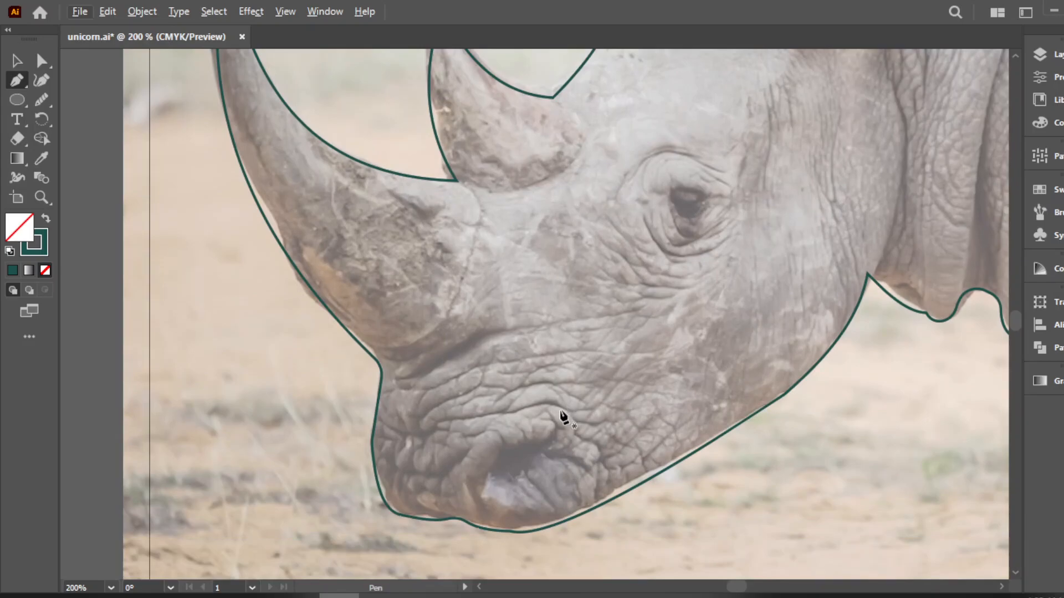
left_click(560, 411)
left_click_drag(508, 451, 508, 451)
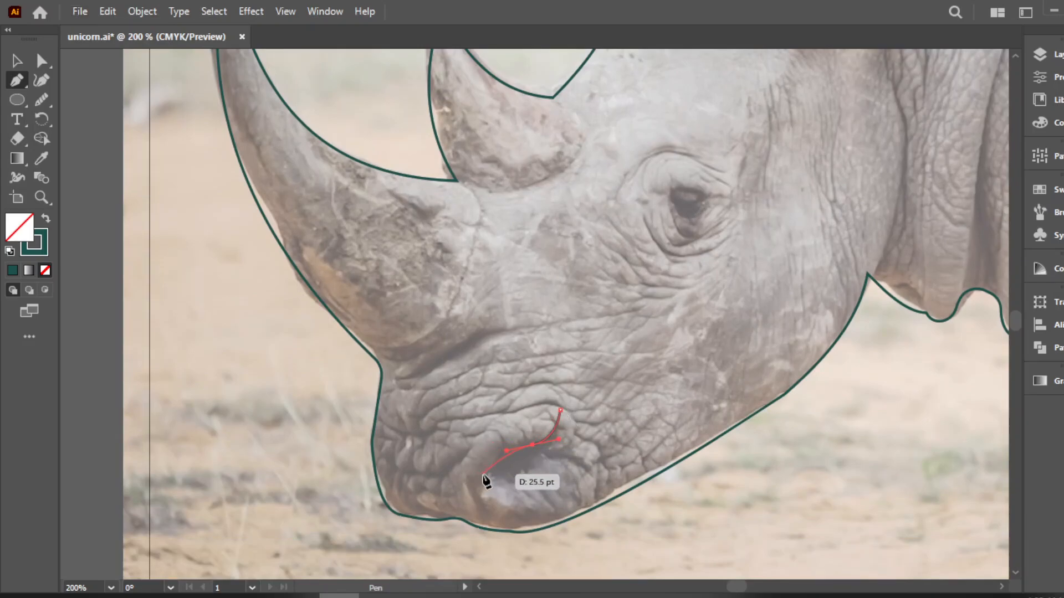
left_click_drag(495, 520, 487, 517)
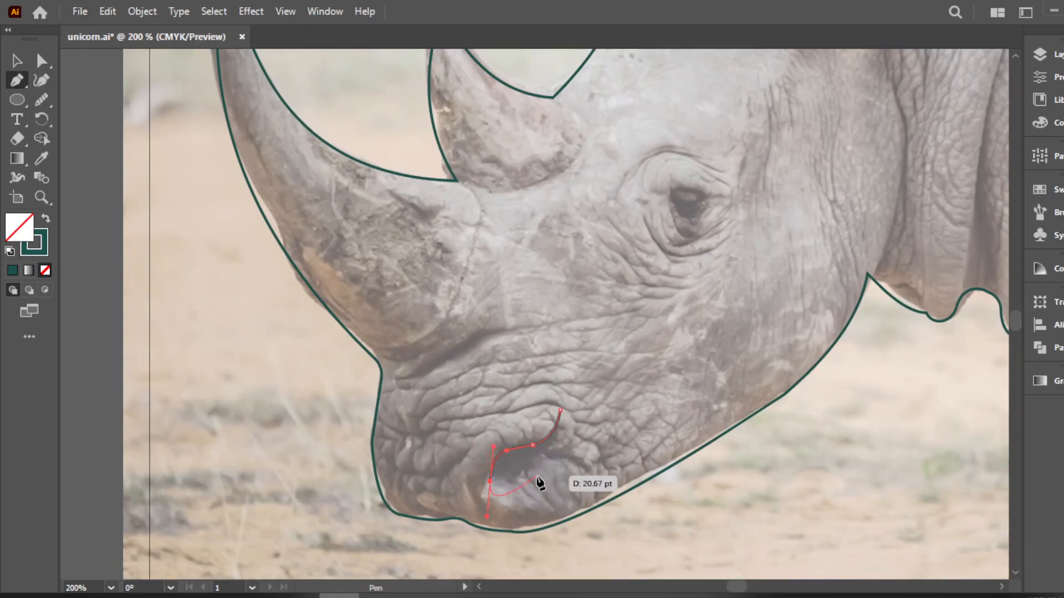
left_click(552, 453)
left_click_drag(573, 424, 579, 419)
Round the upper corner of the nostril shape with its live corner widget and deselect it.
scroll(579, 420, "left", 1)
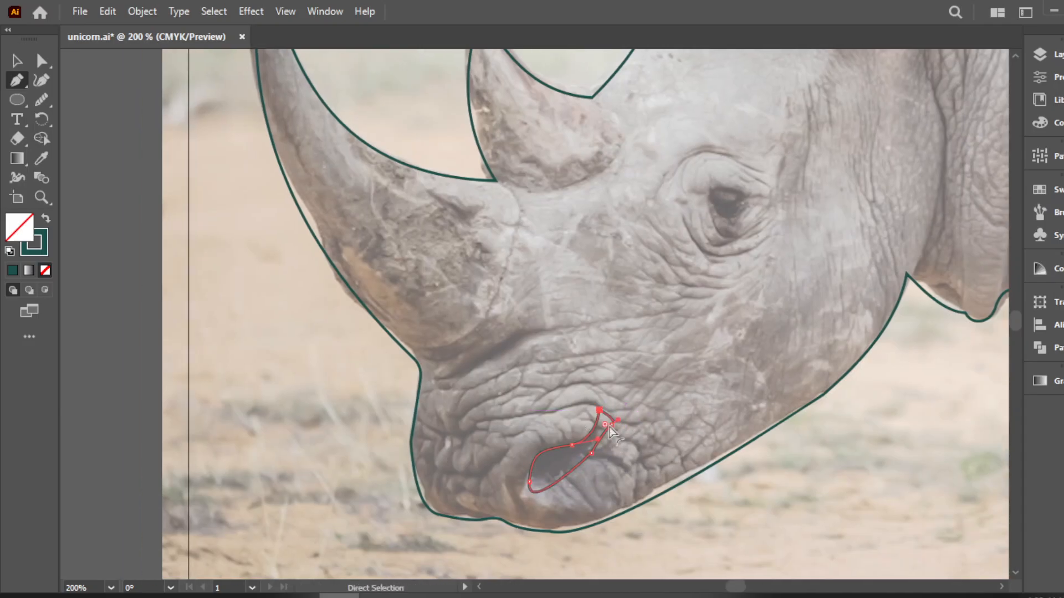
left_click_drag(605, 424, 610, 429)
left_click(16, 59)
left_click(620, 289)
scroll(733, 374, "up", 1)
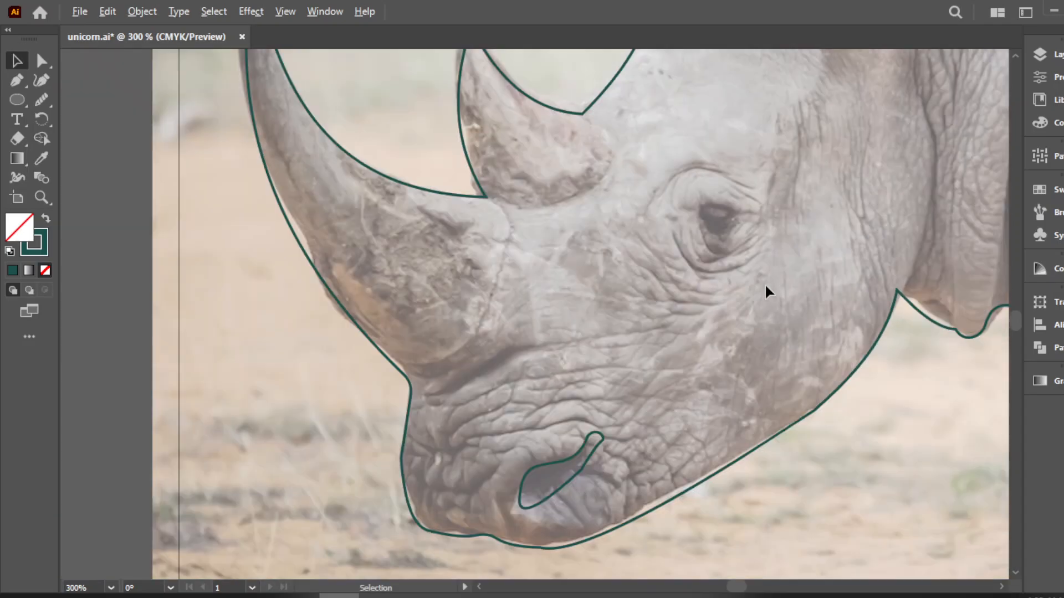
Draw a small horizontal ellipse over the rhino's eye.
scroll(770, 283, "down", 1)
scroll(805, 283, "up", 2)
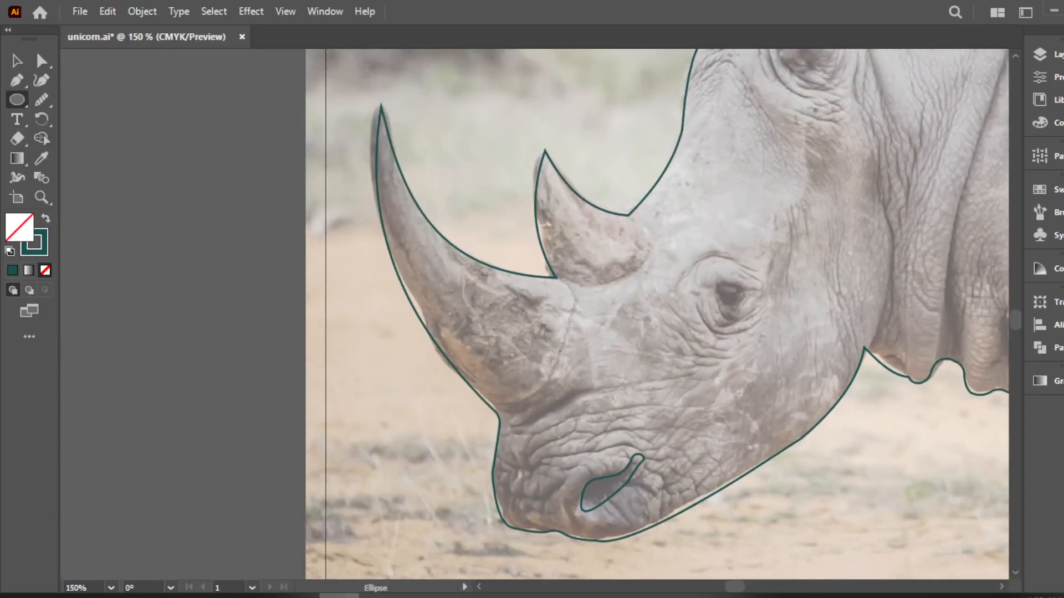
left_click_drag(734, 284, 765, 305)
key("v")
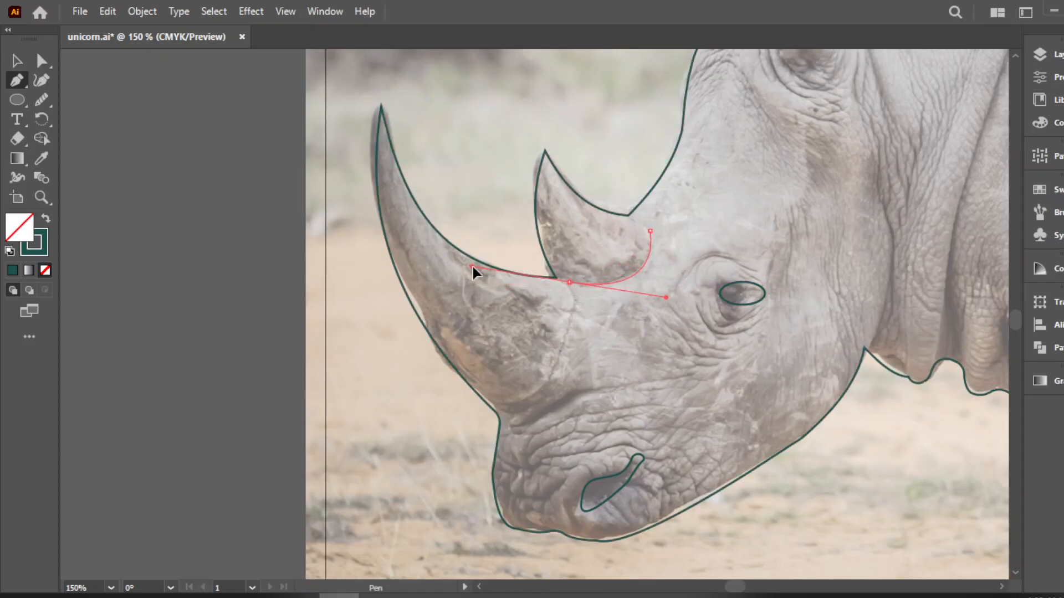
Add an open curve along the base of the smaller rear horn with the Pen tool and deselect it.
left_click(17, 60)
left_click(89, 190)
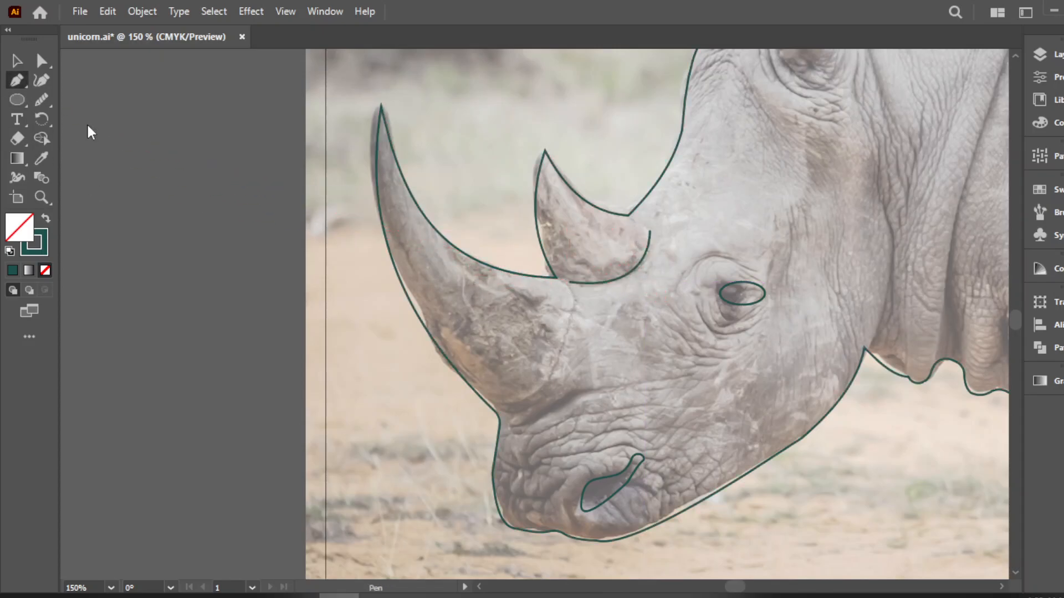
left_click(16, 60)
Draw an open curve along the base of the large front horn with the Pen tool and deselect it.
key("p")
left_click(570, 297)
left_click_drag(553, 377, 515, 400)
left_click(502, 405)
left_click(17, 60)
left_click_drag(41, 99, 108, 136)
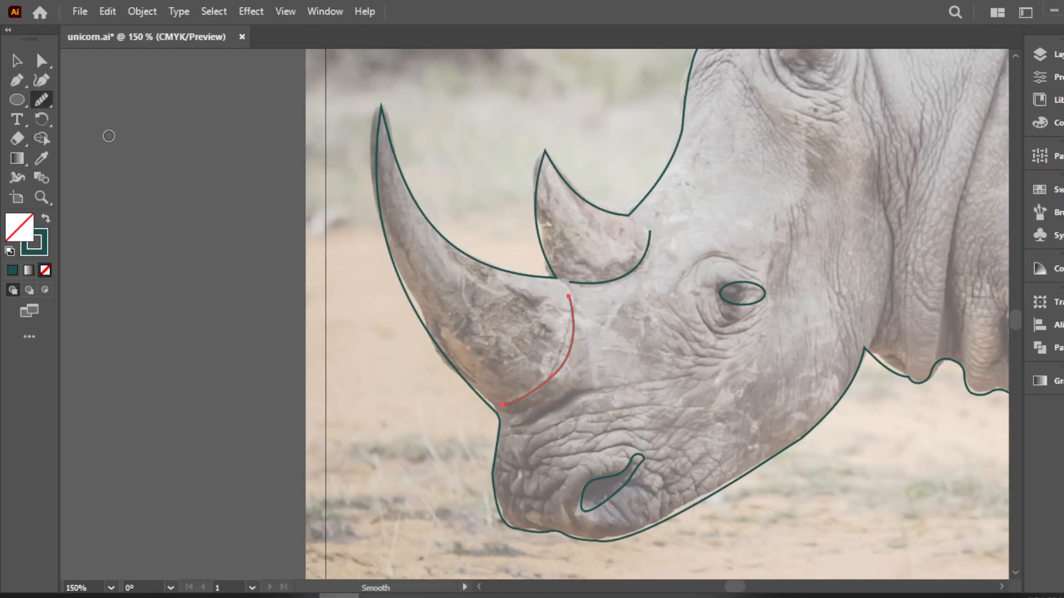
key("v")
left_click(390, 366)
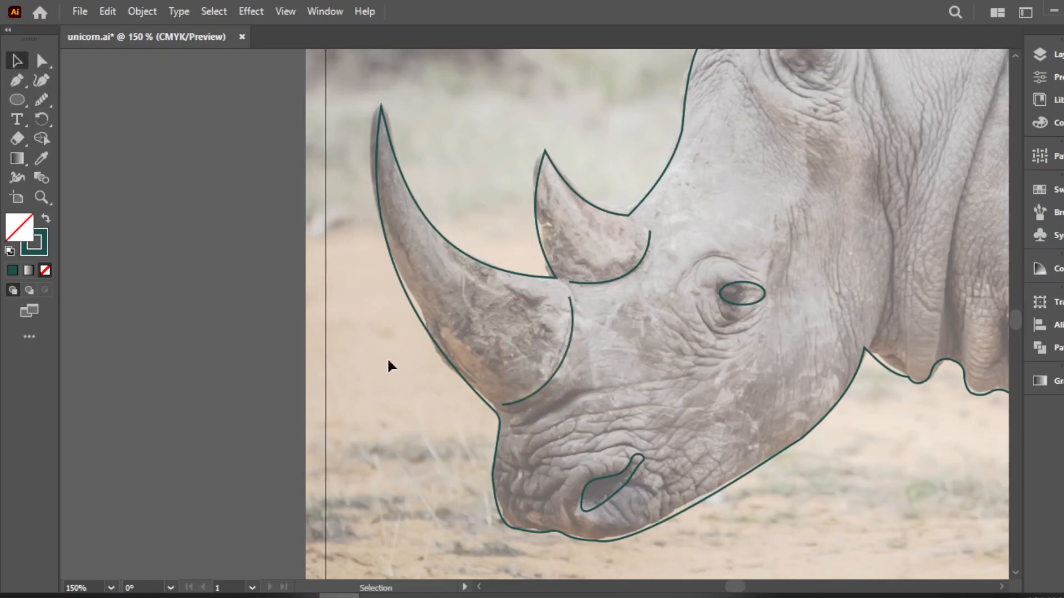
Reposition the eye ellipse so it sits centred over the eye in the photo.
left_click(737, 305)
left_click_drag(756, 299, 748, 301)
left_click(886, 303)
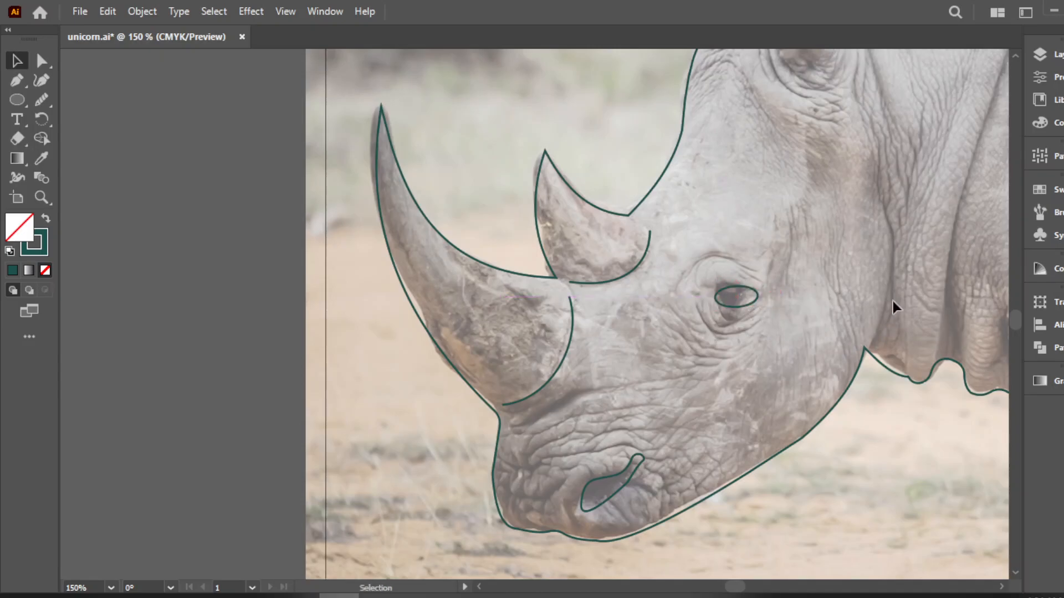
Draw an open curve beneath the base of the near ear and shift it slightly lower.
scroll(953, 292, "down", 2)
scroll(955, 287, "up", 3)
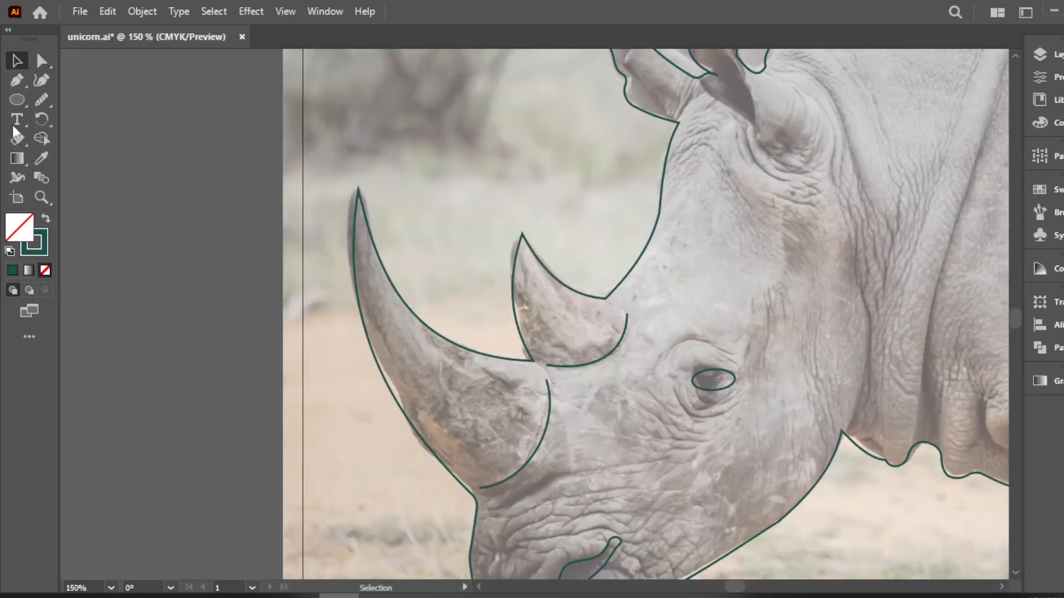
left_click(17, 80)
left_click_drag(780, 171, 780, 171)
left_click_drag(758, 147, 689, 144)
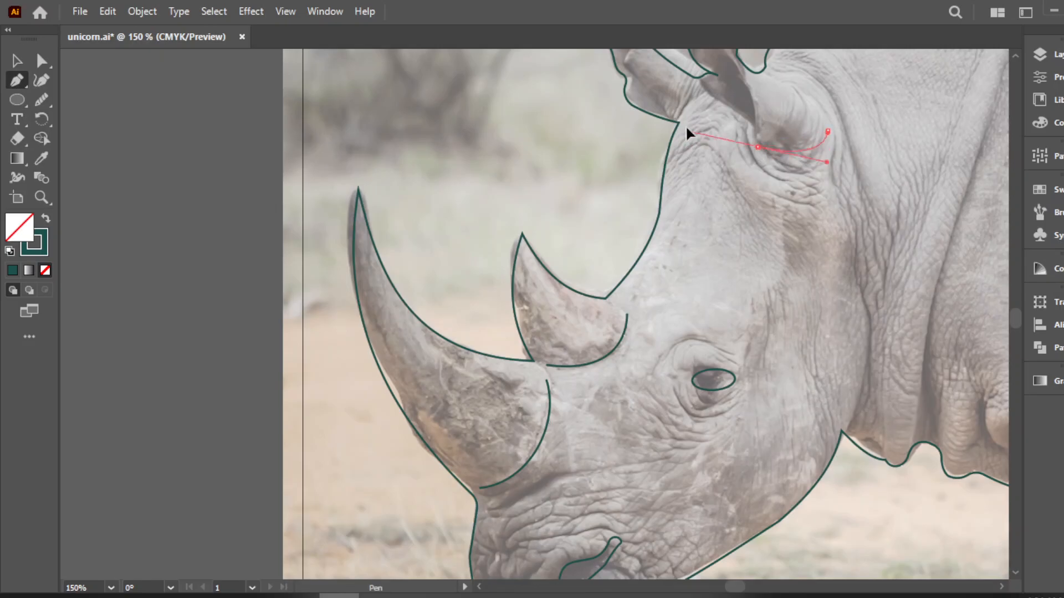
left_click_drag(685, 108, 694, 106)
left_click(15, 60)
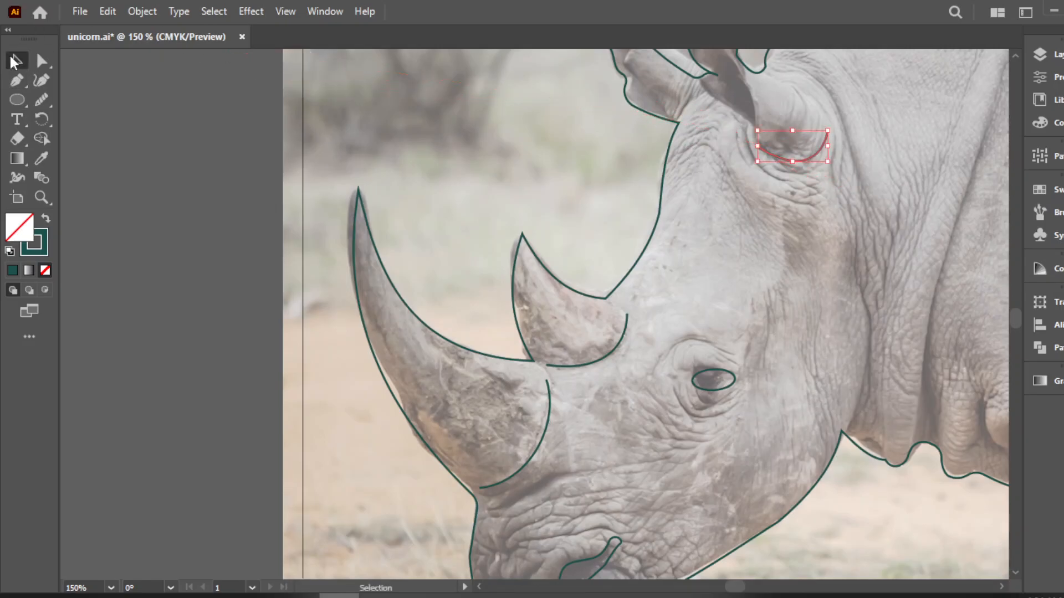
left_click_drag(809, 170, 809, 171)
scroll(917, 277, "down", 1)
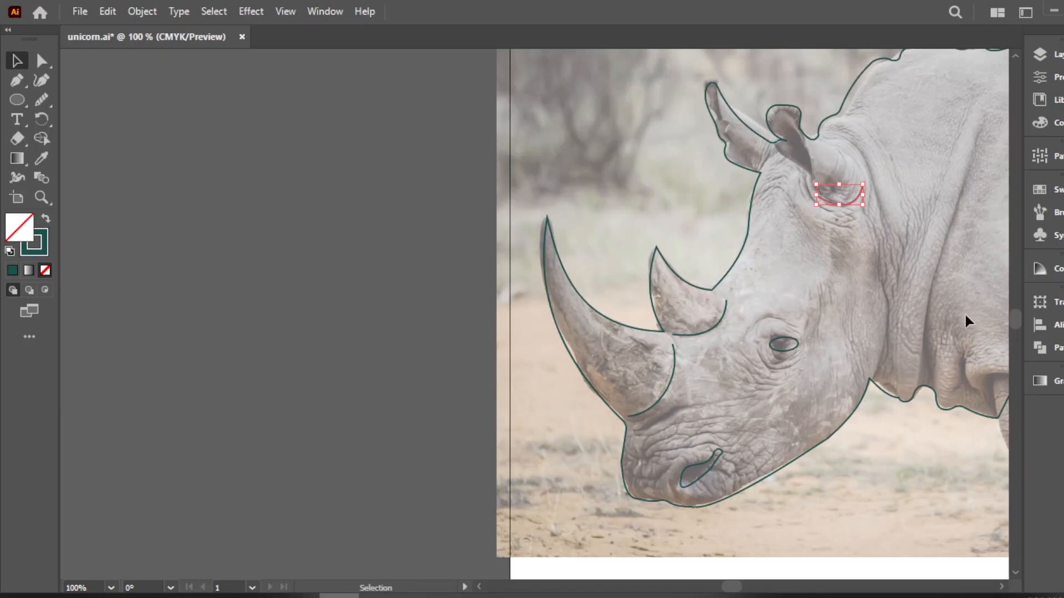
Trace the long narrow skin fold between the neck and shoulder with the Pen tool.
scroll(964, 307, "up", 2)
key("p")
left_click_drag(732, 588, 742, 589)
scroll(491, 231, "up", 2)
left_click(486, 220)
left_click_drag(419, 473, 422, 498)
left_click(444, 465)
left_click_drag(487, 259, 518, 188)
left_click(23, 61)
Close the long fold path at its upper end with a curved segment and deselect it.
left_click(20, 80)
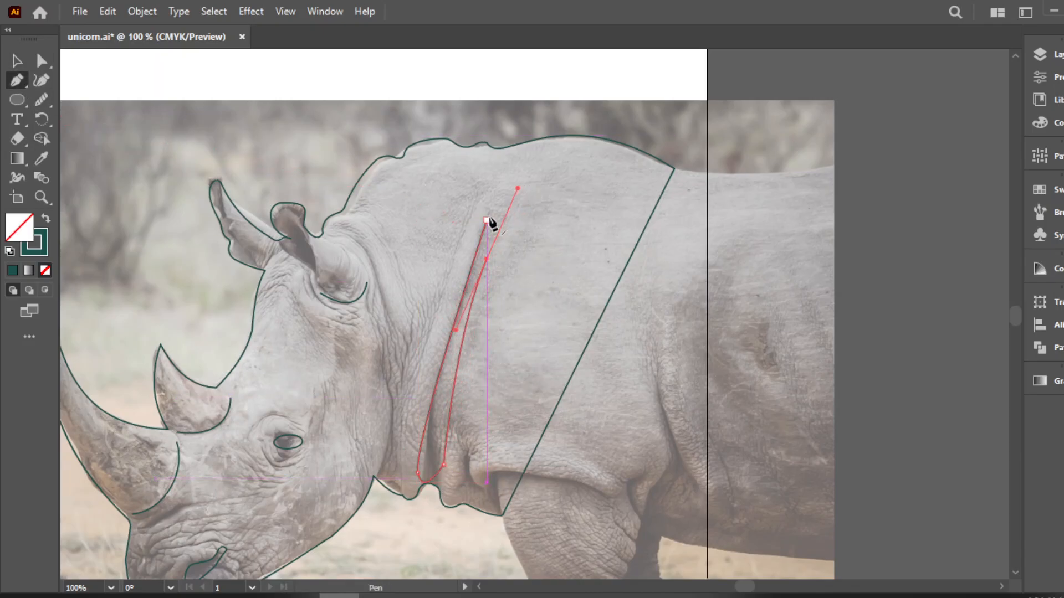
left_click(487, 220)
left_click_drag(486, 259, 479, 283)
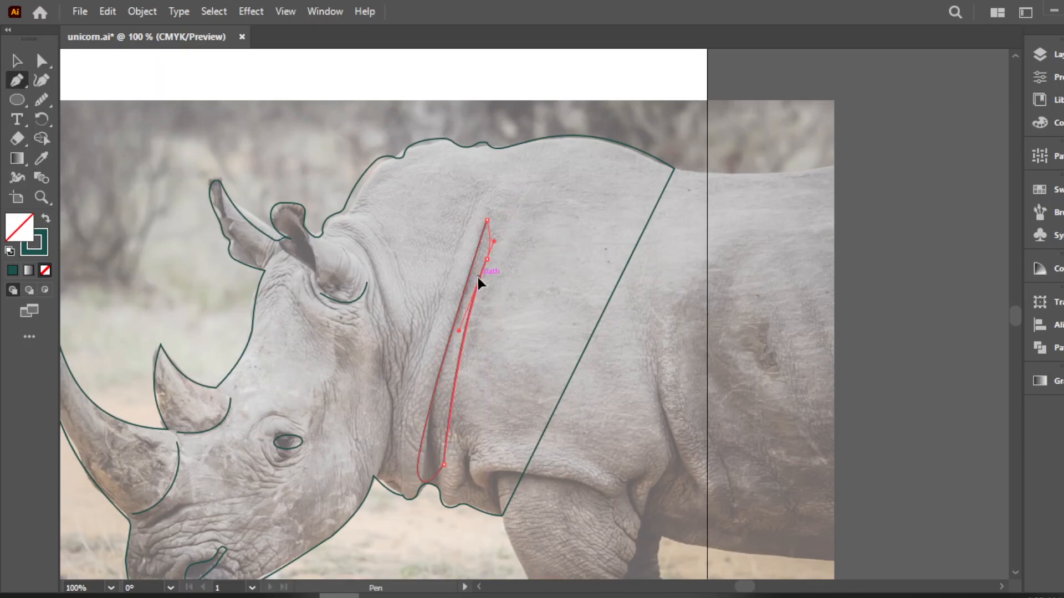
left_click(18, 61)
left_click(481, 346)
Reshape the lower end of the long fold into a narrower rounded tip and deselect it.
scroll(476, 478, "up", 3)
left_click(409, 489)
left_click_drag(409, 489, 384, 534)
left_click(202, 423)
Trace the curved sides of a crescent-shaped neck fold just behind the jaw with the Pen tool.
scroll(270, 456, "down", 2)
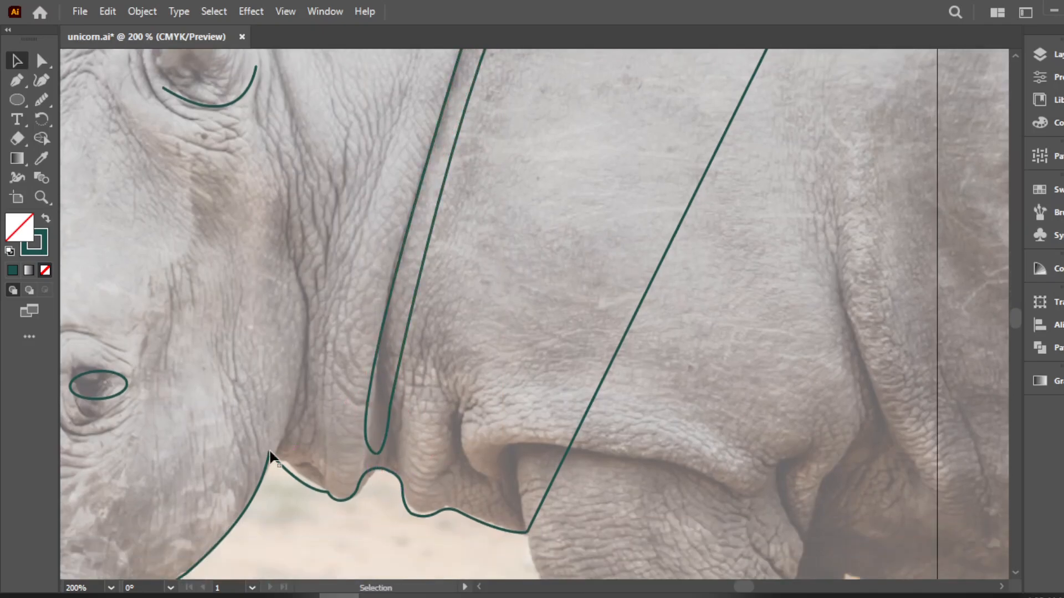
left_click(16, 85)
left_click(281, 441)
left_click_drag(286, 251, 247, 213)
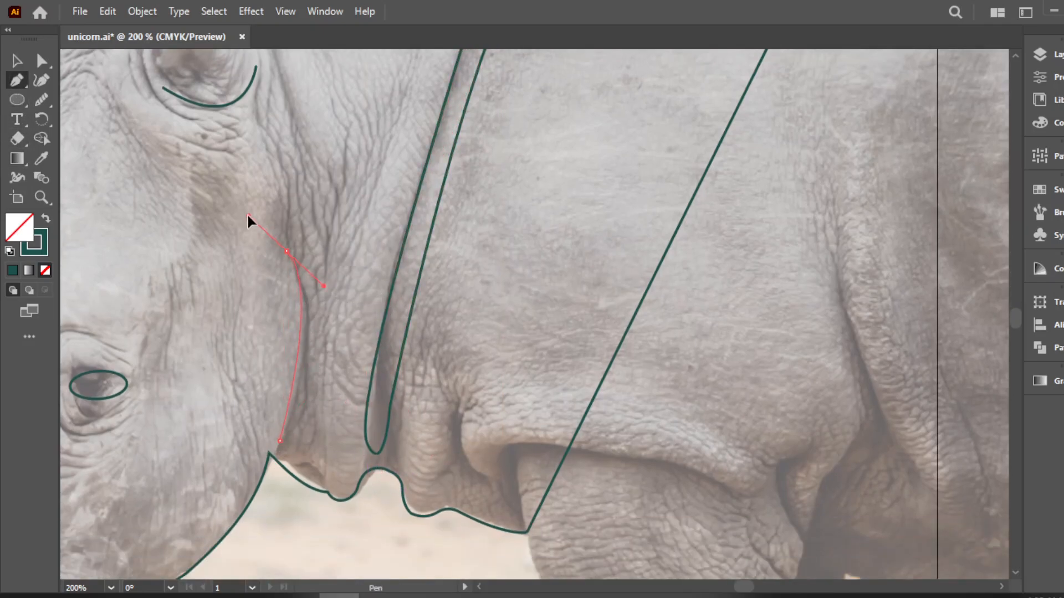
left_click_drag(287, 251, 300, 487)
left_click_drag(289, 577, 299, 432)
left_click(17, 60)
Close the crescent fold across its lower end above the throat line and deselect it.
left_click(16, 81)
left_click(279, 303)
mouse_move(329, 326)
left_mouse_down()
mouse_move(335, 354)
mouse_move(335, 311)
mouse_move(328, 321)
left_mouse_up()
left_click(16, 60)
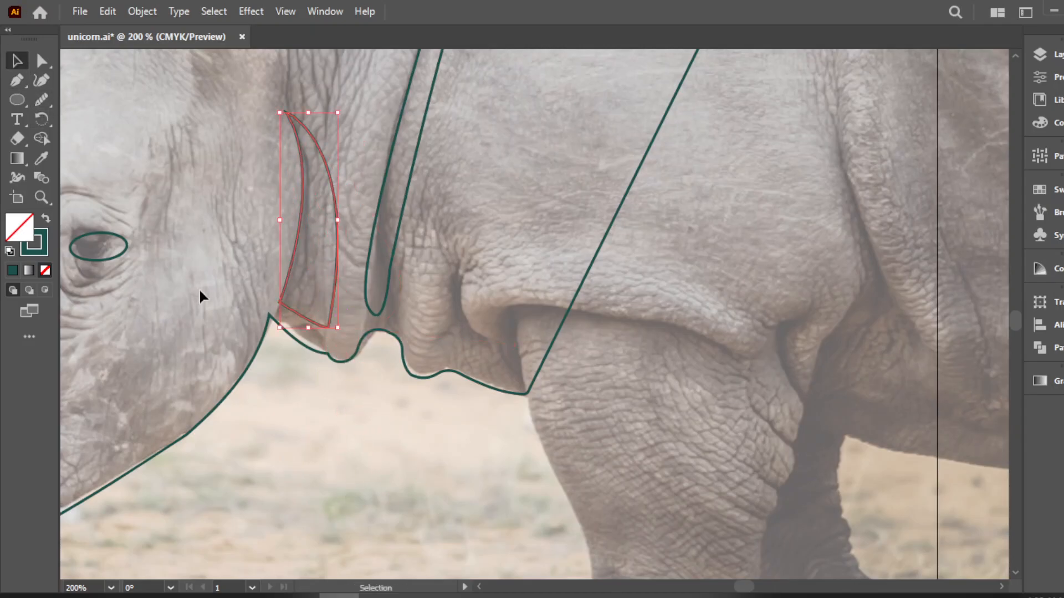
left_click(199, 288)
Hide Layer 1 with the rhino photo so that only the traced line art shows.
scroll(256, 326, "down", 2)
left_click_drag(757, 590, 740, 586)
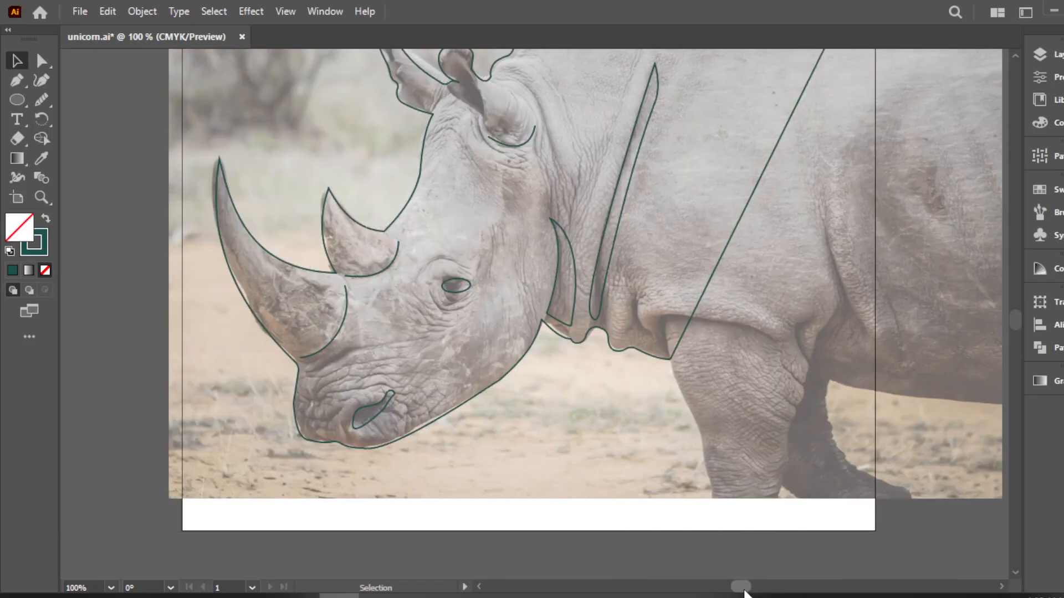
scroll(736, 477, "up", 1)
scroll(838, 213, "down", 1)
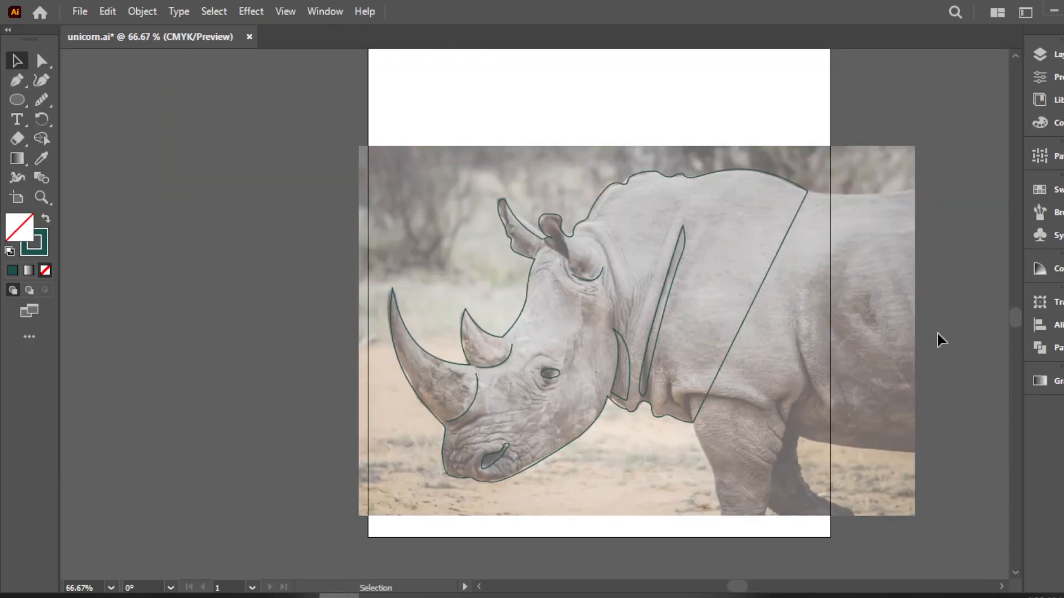
left_click(1040, 54)
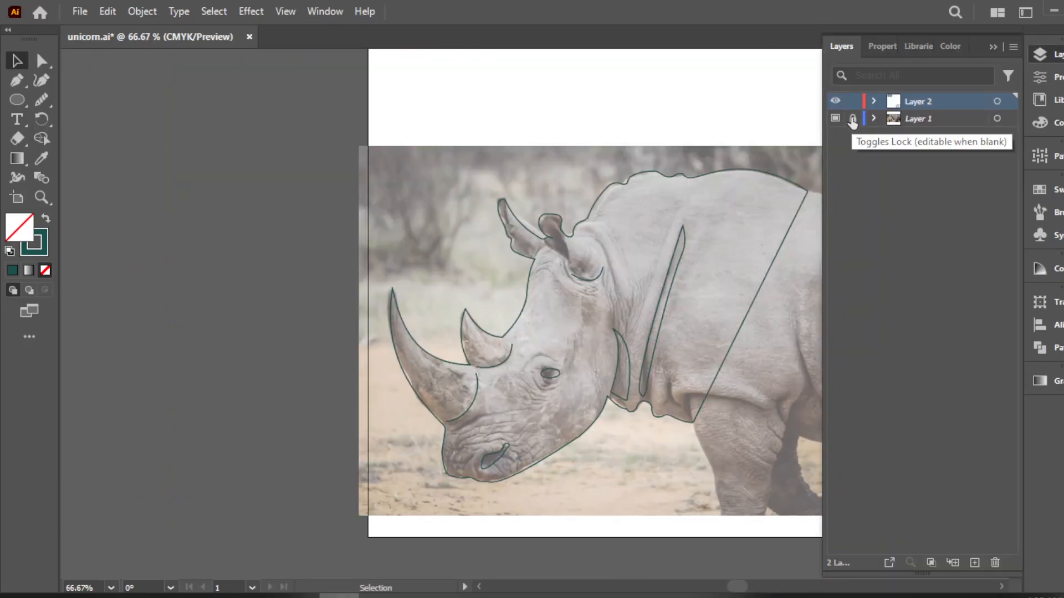
left_click(836, 118)
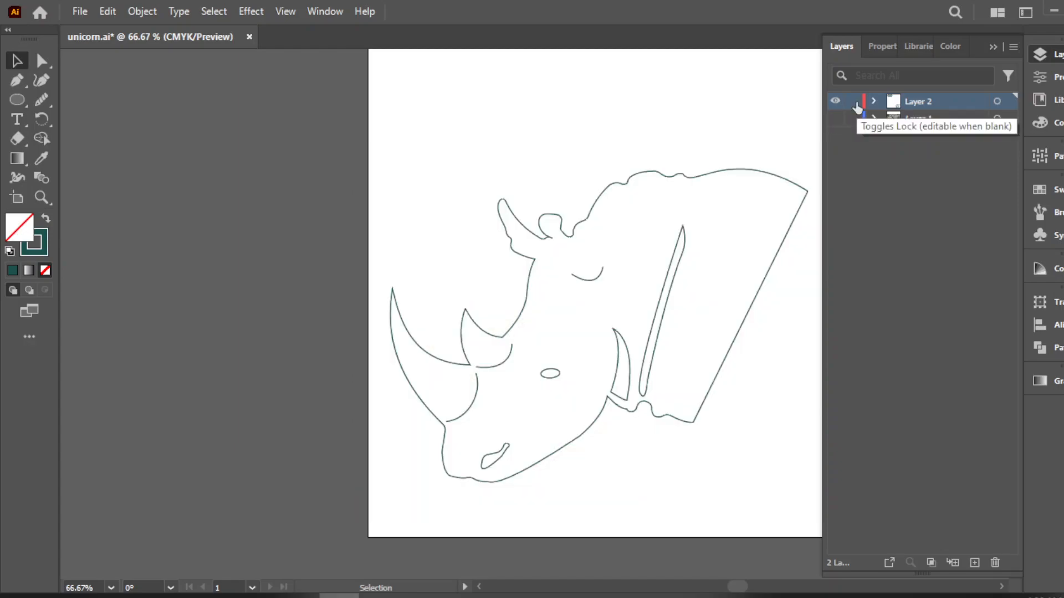
Select the main rhino outline, fill it with light teal and deselect it.
right_click(721, 358)
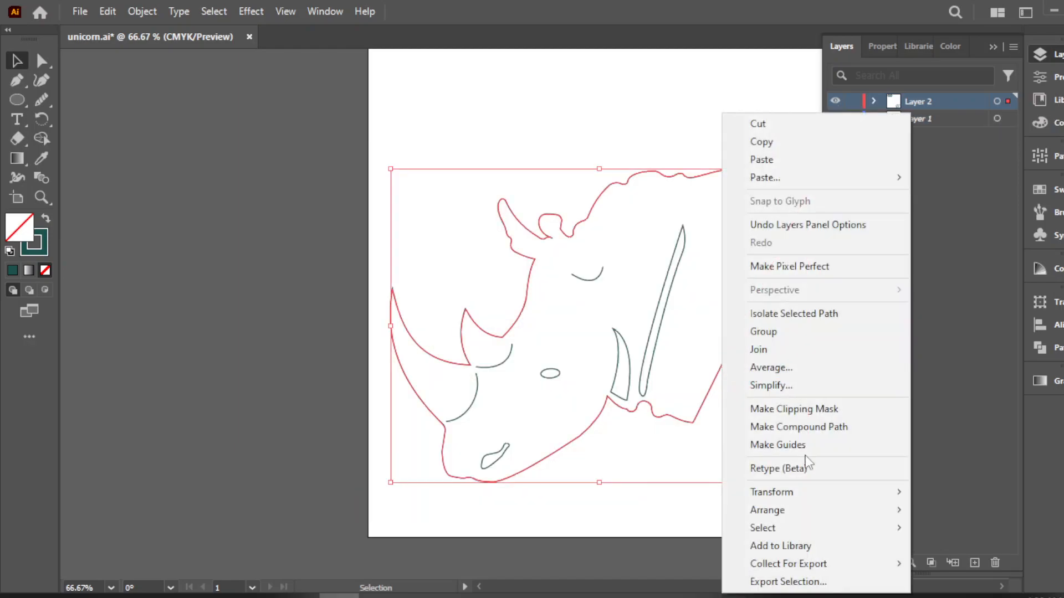
mouse_move(760, 506)
left_click(560, 544)
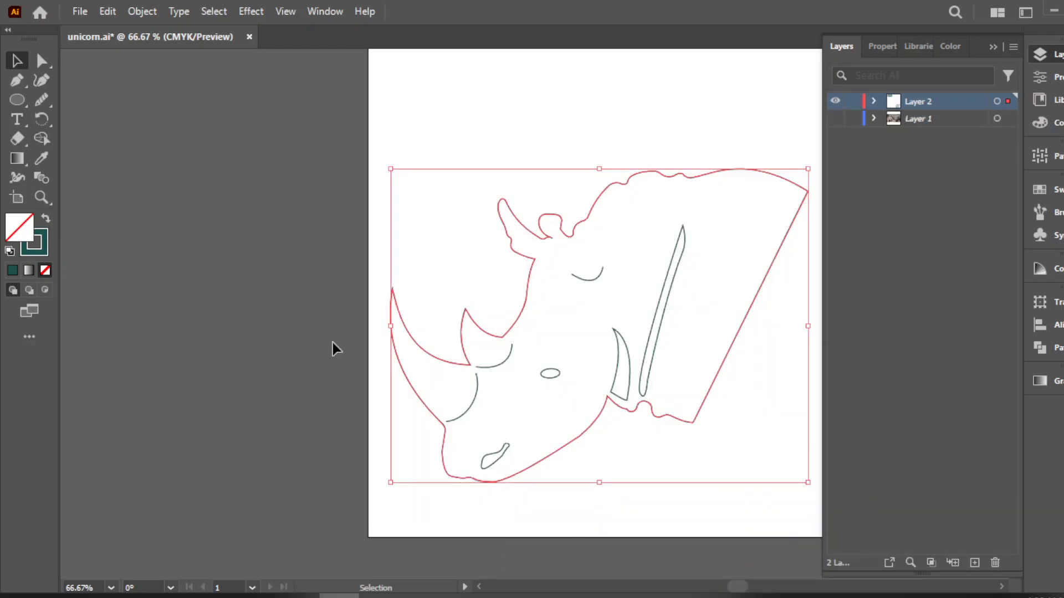
double_click(23, 233)
mouse_move(798, 388)
left_mouse_down()
mouse_move(795, 333)
mouse_move(834, 332)
mouse_move(838, 321)
left_mouse_up()
key("Return")
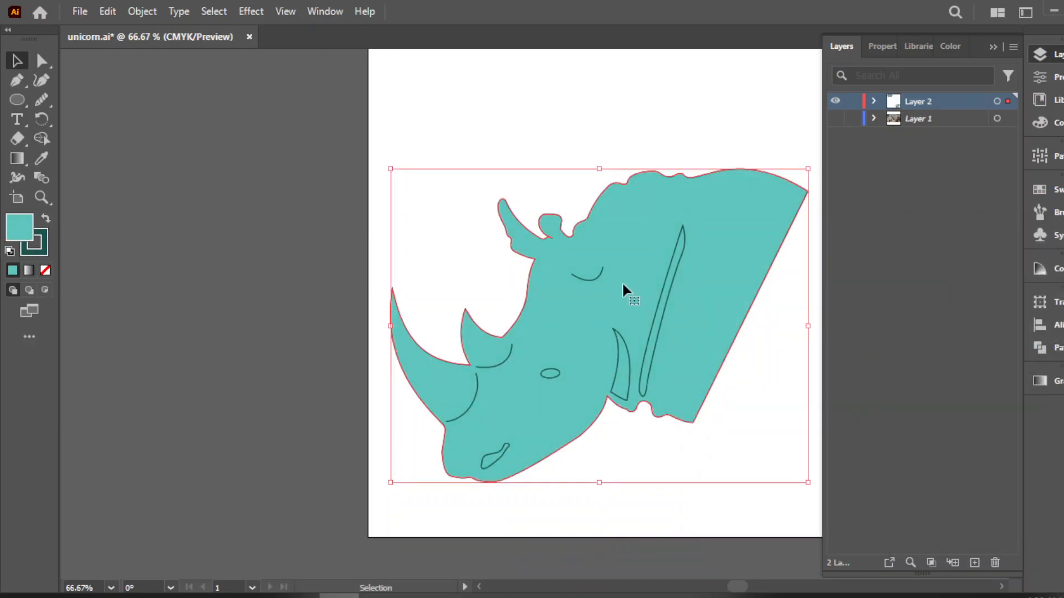
left_click(274, 277)
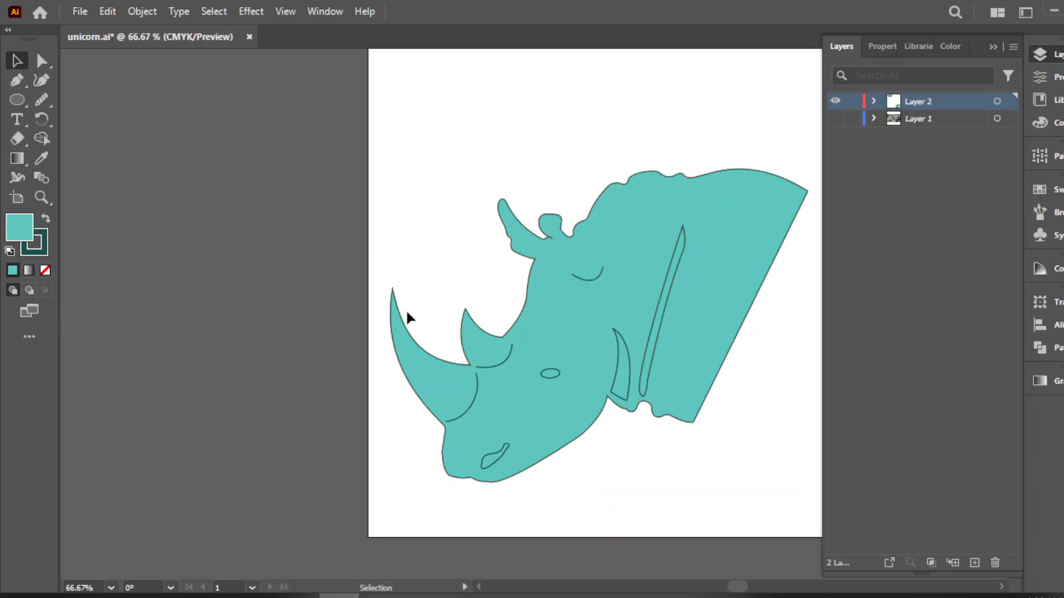
Fill the long shoulder fold with the same dark green as its stroke and deselect it.
left_click(651, 361)
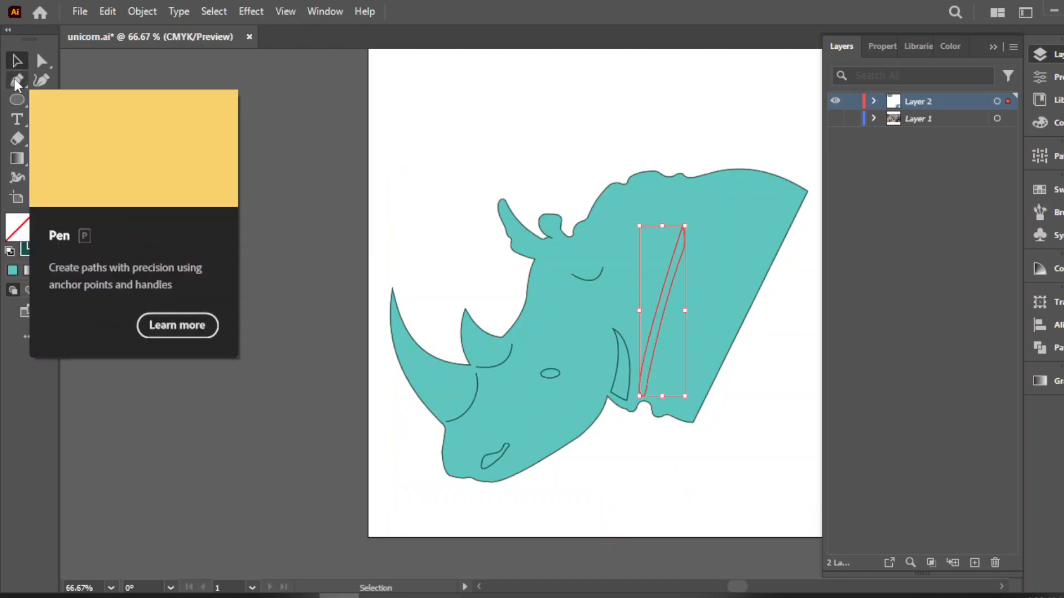
left_click_drag(30, 252, 21, 226)
left_click(266, 257)
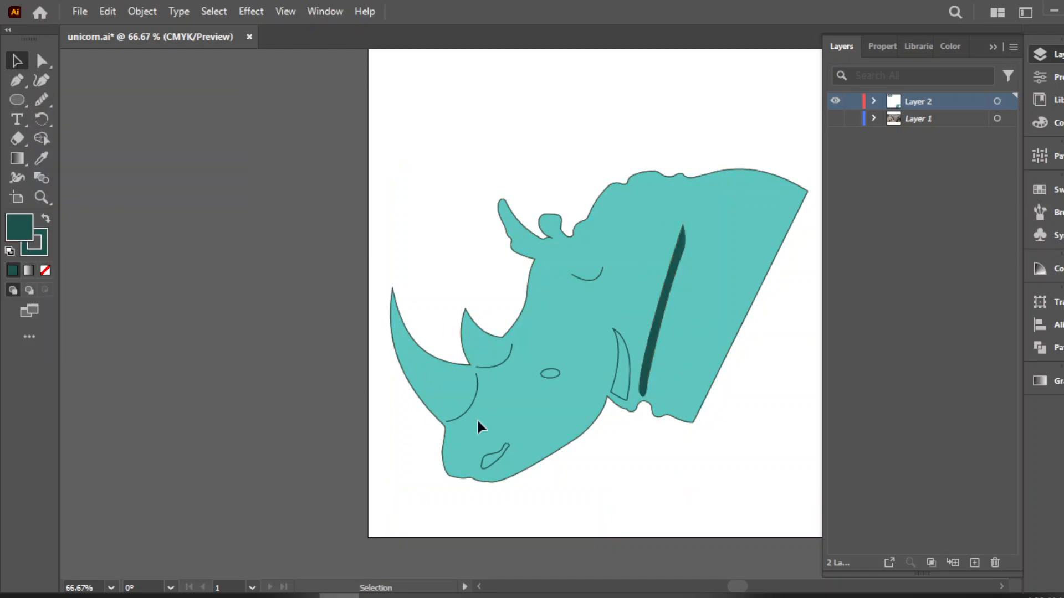
Copy the long fold's dark green fill onto the crescent fold behind the jaw with the Eyedropper.
left_click(630, 400)
left_click(41, 158)
left_click(660, 326)
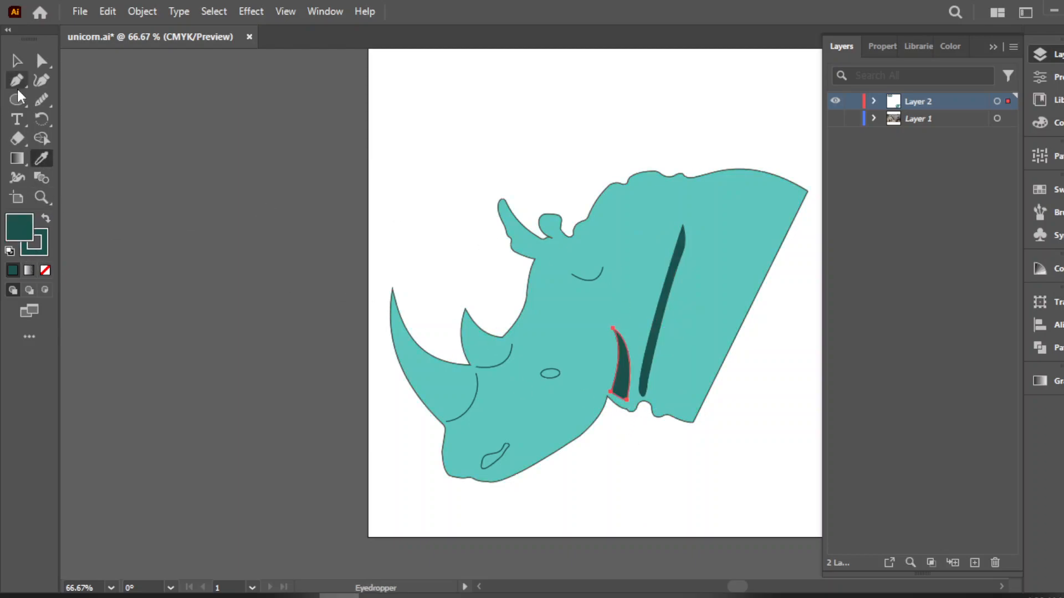
left_click(17, 60)
left_click(261, 244)
Select the eye and nostril together and apply the long fold's dark green fill with the Eyedropper.
left_click(551, 375)
left_click(501, 451, "shift")
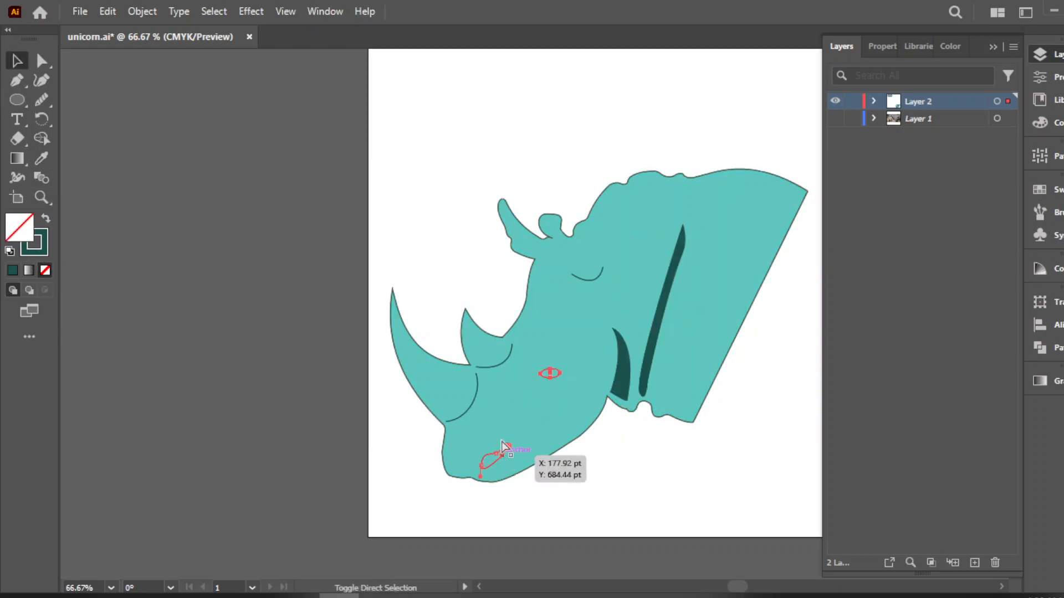
left_click(44, 159)
left_click(663, 326)
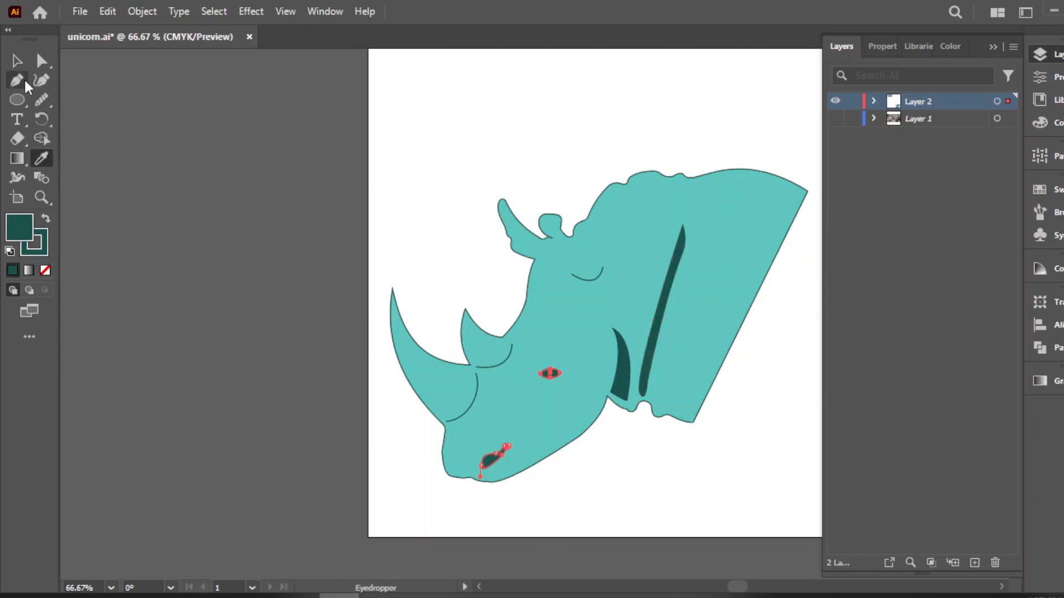
left_click(17, 61)
left_click(260, 238)
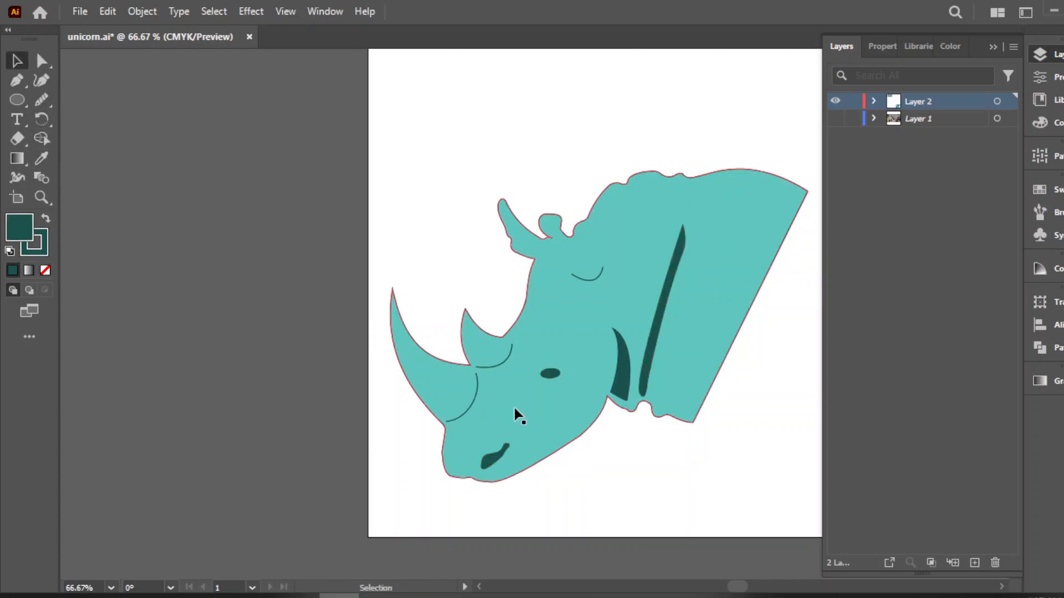
Select the three thin crease curves on the head and horns, give them a 4 pt stroke and a lens-shaped width profile.
left_click(601, 282)
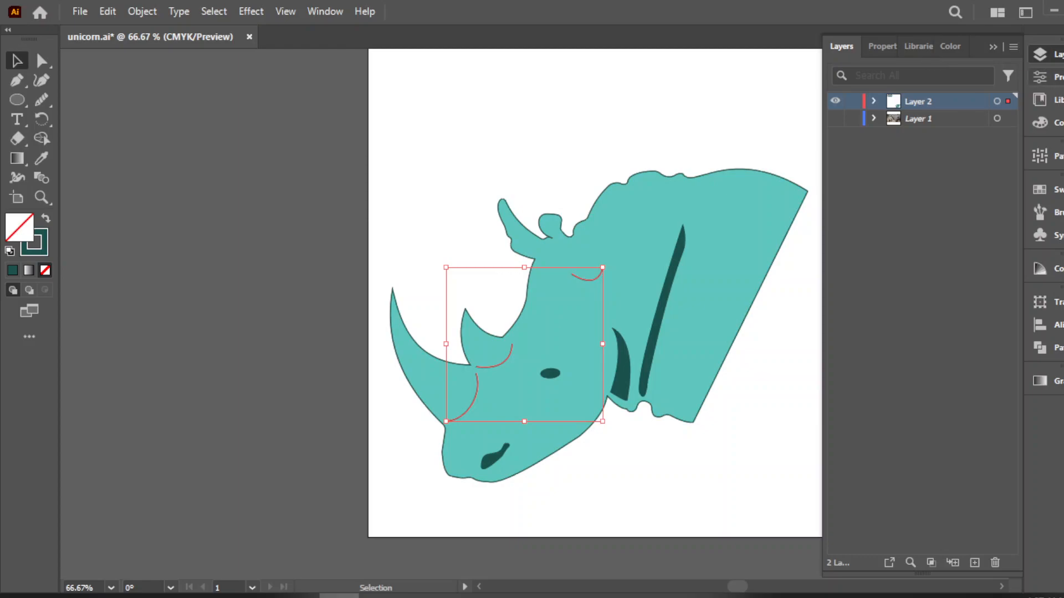
left_click(881, 46)
left_click(898, 248)
left_click(899, 249)
left_click(898, 249)
left_click(863, 255)
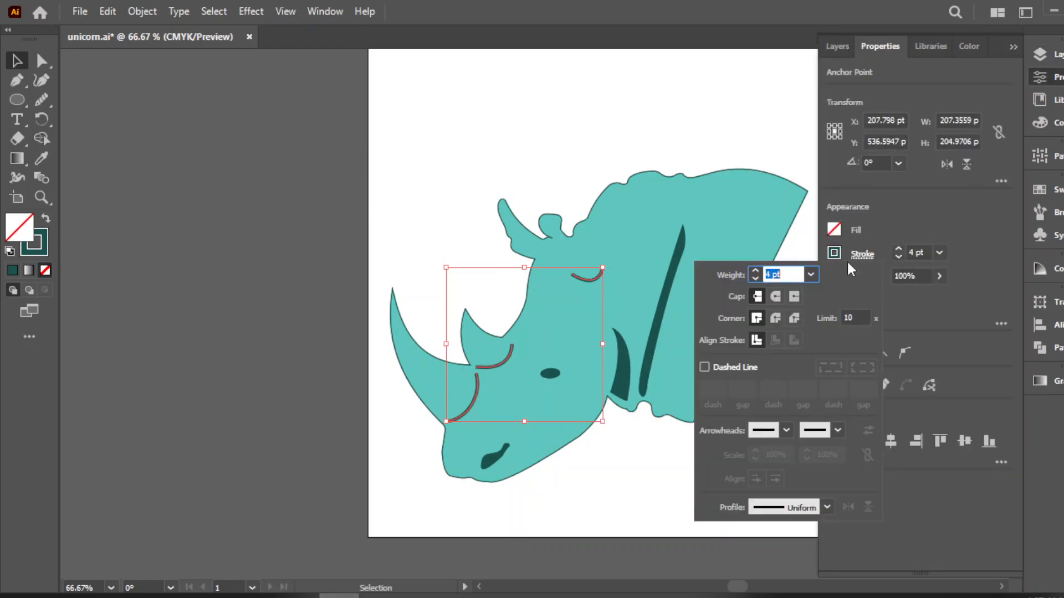
left_click(824, 508)
left_click(798, 470)
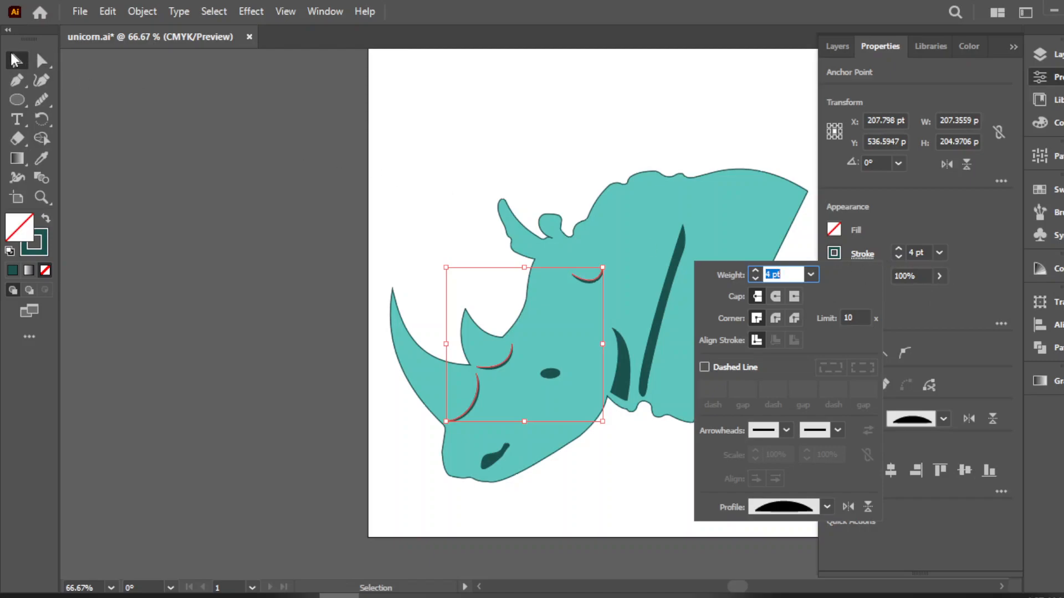
Set the opacity of the three crease curves to 60% and deselect them.
left_click(865, 277)
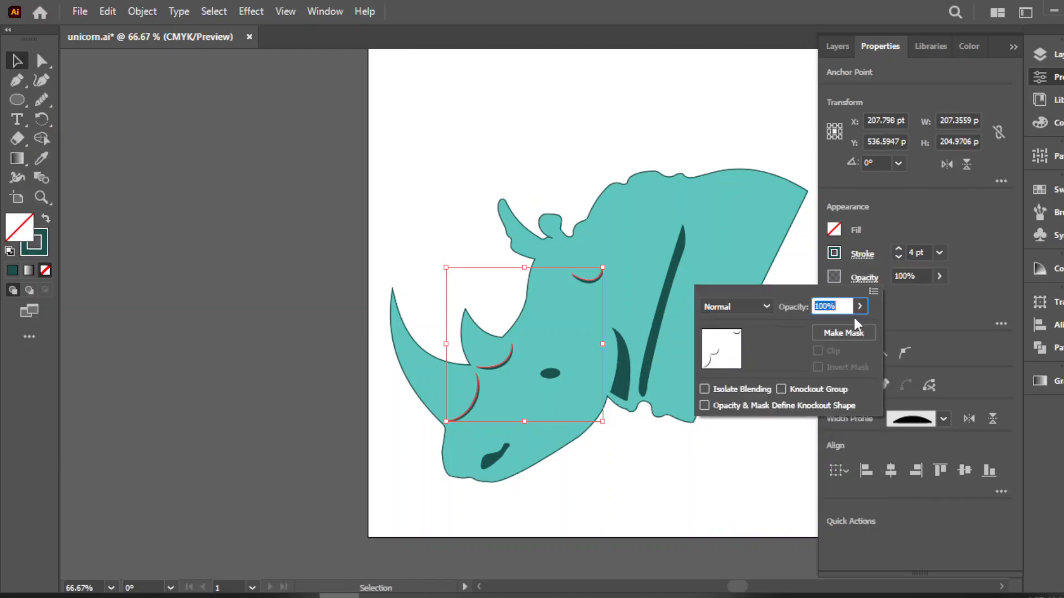
left_click(922, 287)
type("60")
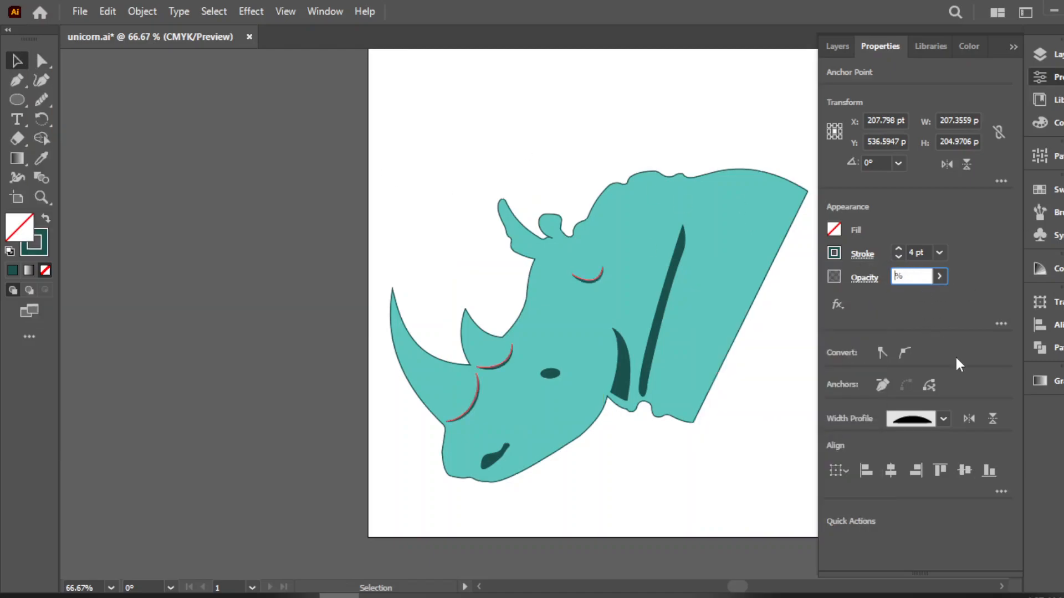
left_click(644, 450)
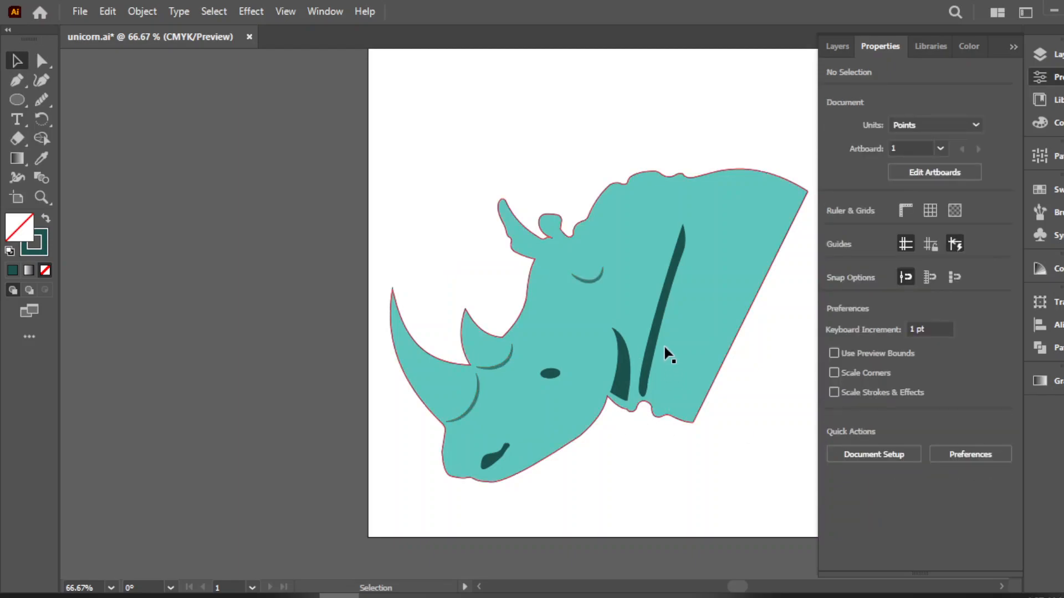
Select the long fold, crescent fold, eye and nostril together, lower their opacity and deselect them.
left_click(652, 354, "ctrl")
left_click(626, 374, "ctrl+shift")
left_click(548, 376, "ctrl+shift")
left_click(489, 468, "ctrl+shift")
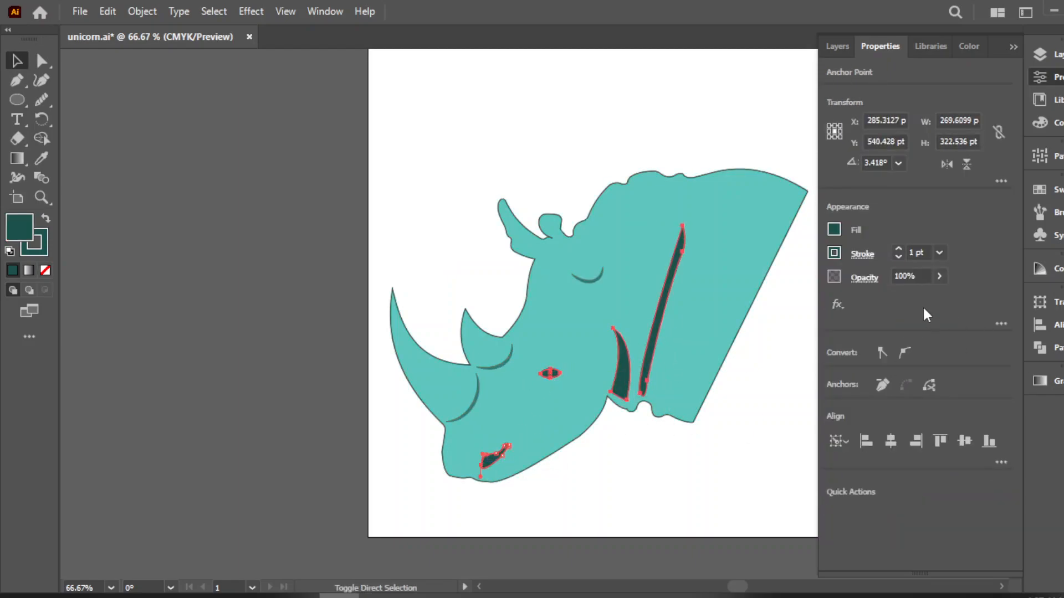
left_click_drag(932, 298, 915, 297)
left_click(777, 425)
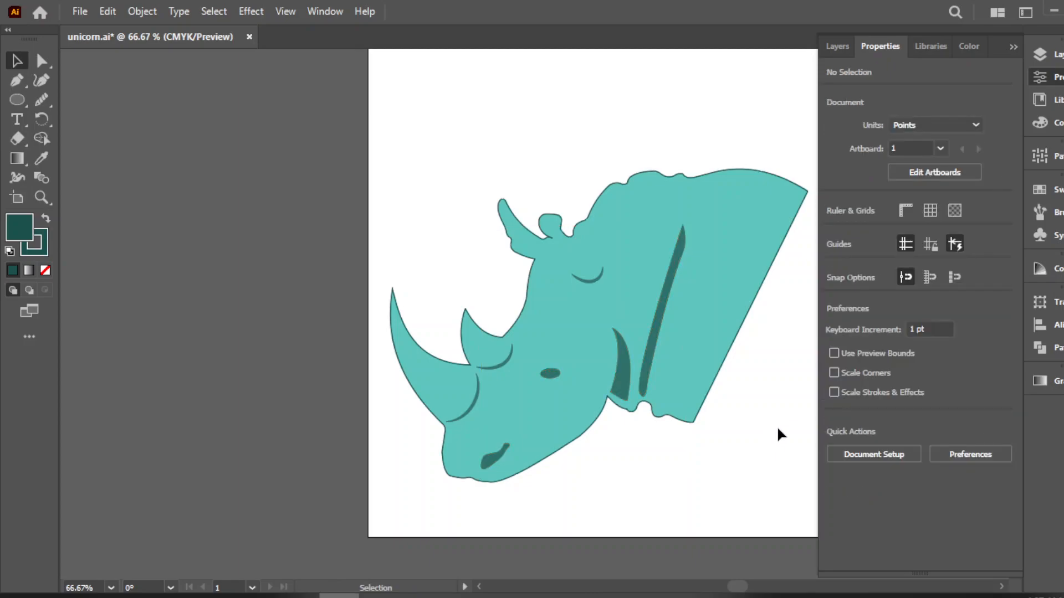
Reselect both folds, the eye and the nostril and set their opacity to 50%.
left_click(650, 370, "ctrl")
left_click(627, 369, "ctrl+shift")
left_click(549, 376, "ctrl+shift")
left_click(488, 467, "ctrl+shift")
double_click(902, 277)
type("55")
left_click(493, 171)
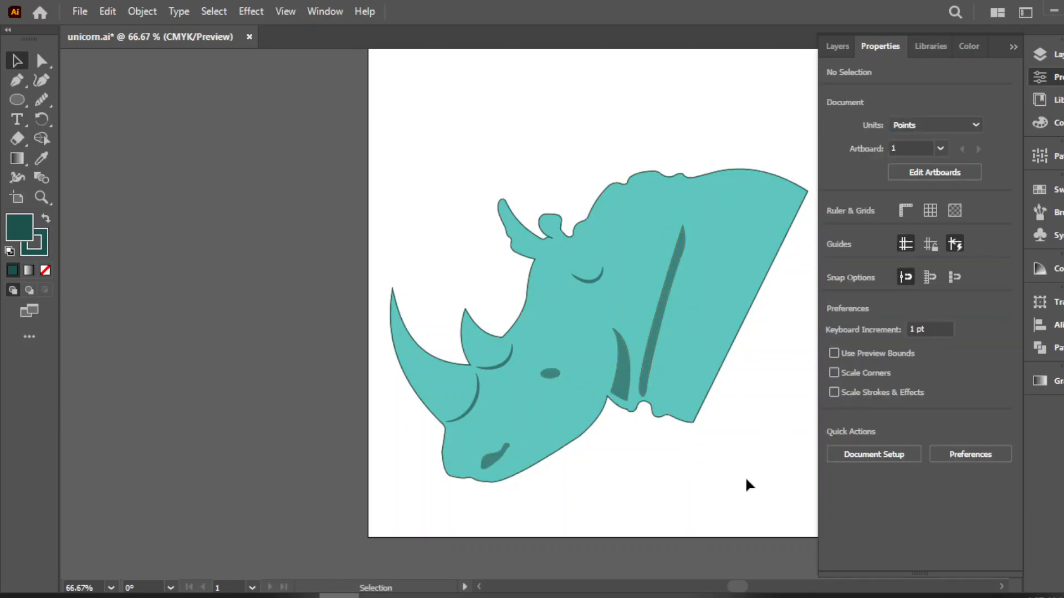
Duplicate the teal rhino body with a slight offset up and to the right.
left_click_drag(701, 341, 703, 331)
left_click(482, 491)
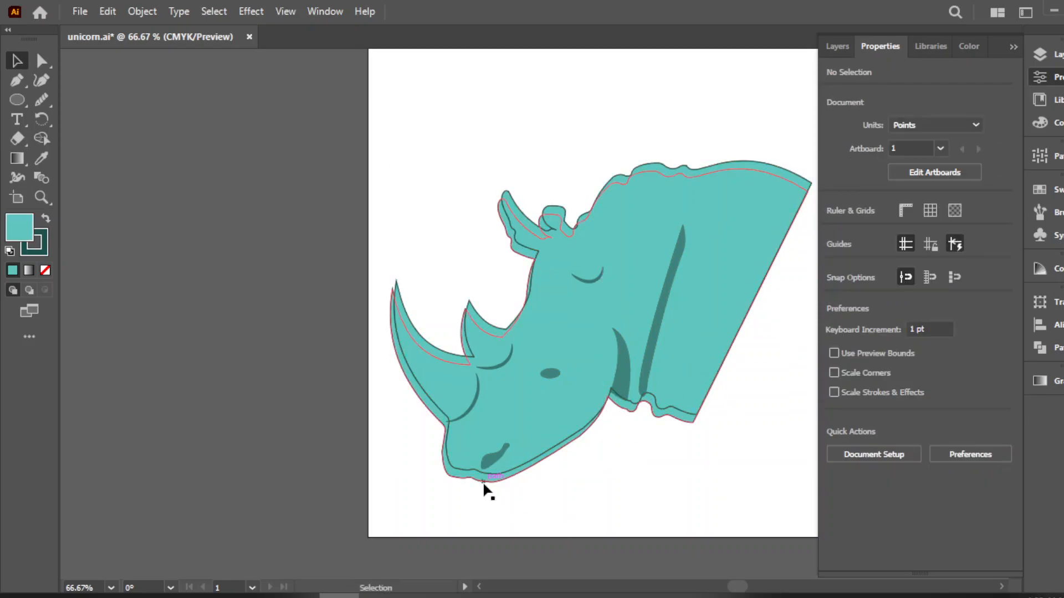
Try bringing the original rhino body to the front, above its offset copy, and undo the change.
left_click(484, 476)
right_click(485, 476)
mouse_move(577, 510)
left_click(743, 506)
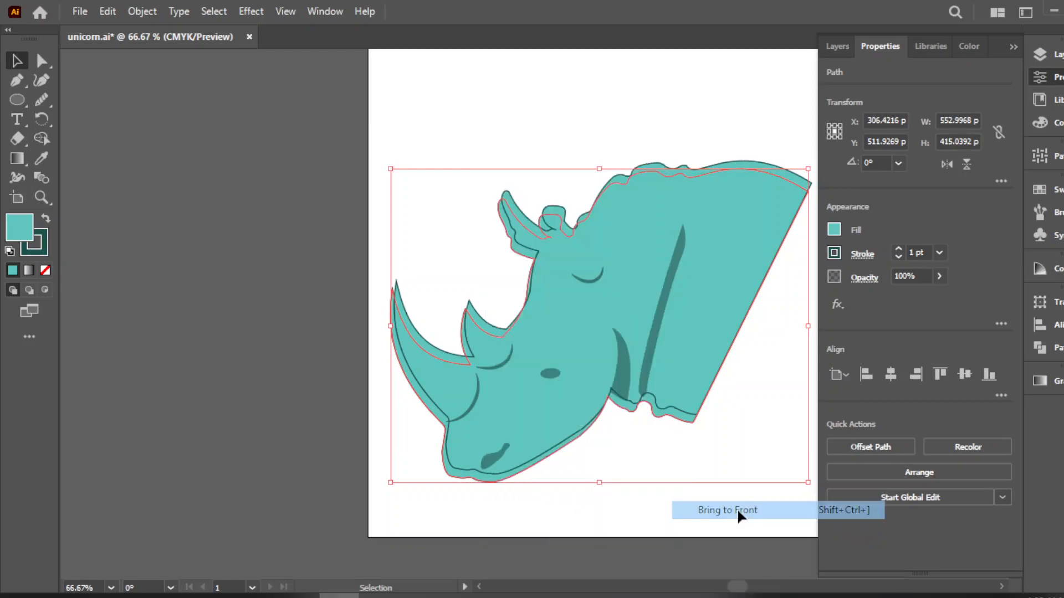
left_click(761, 413)
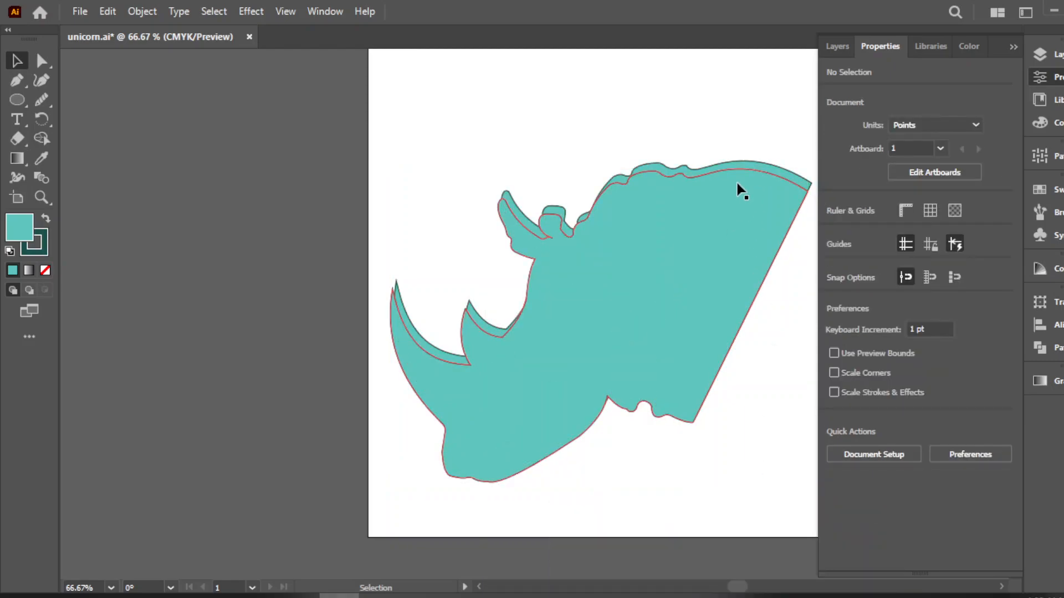
key("ctrl+z")
Turn the original rhino body behind the copy into a shadow by sampling the long fold's translucent dark green with the Eyedropper.
left_click(515, 251)
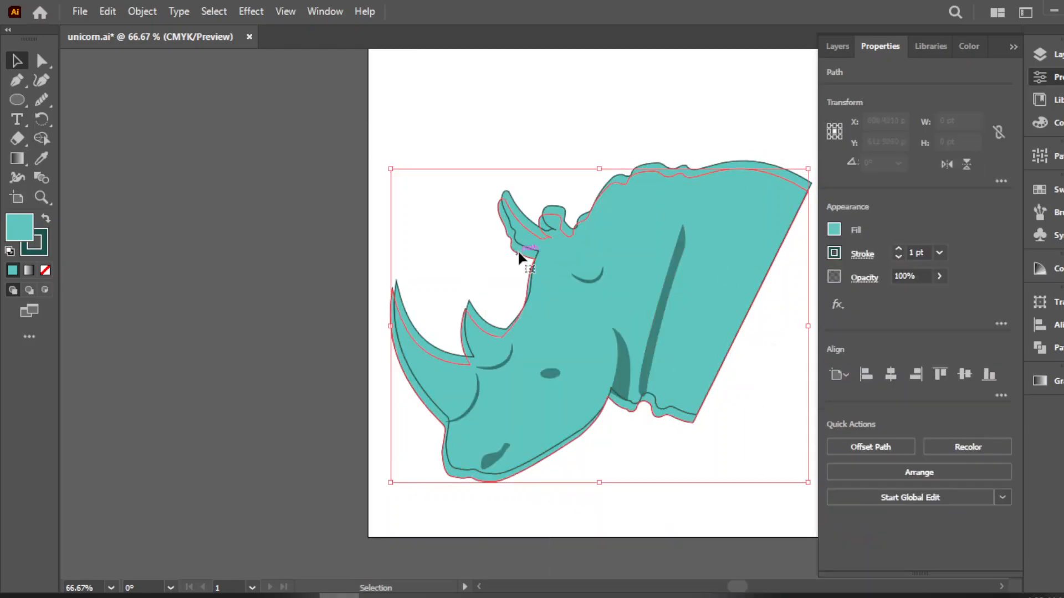
left_click(42, 159)
left_click(660, 320)
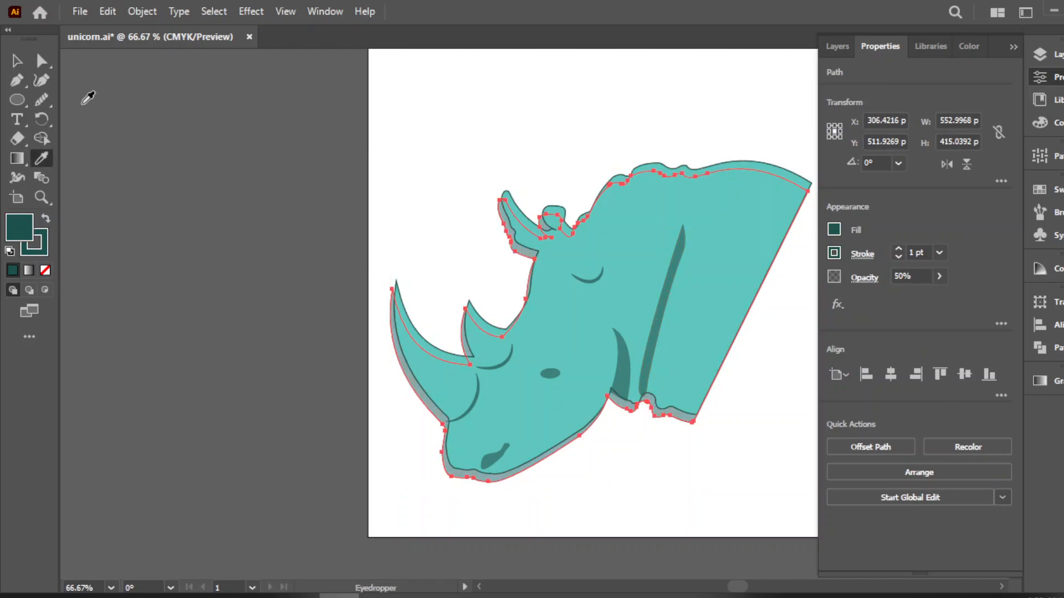
left_click(17, 61)
Duplicate the shadow shape slightly upward so it shows above the rhino's back, and set the copy's opacity to 70%.
left_click_drag(626, 412, 625, 396)
left_click(909, 276)
type("70")
left_click(721, 416)
Select the lower shadow shape, set its opacity to 80% and deselect it.
left_click(680, 416)
left_click_drag(903, 279, 867, 278)
type("80")
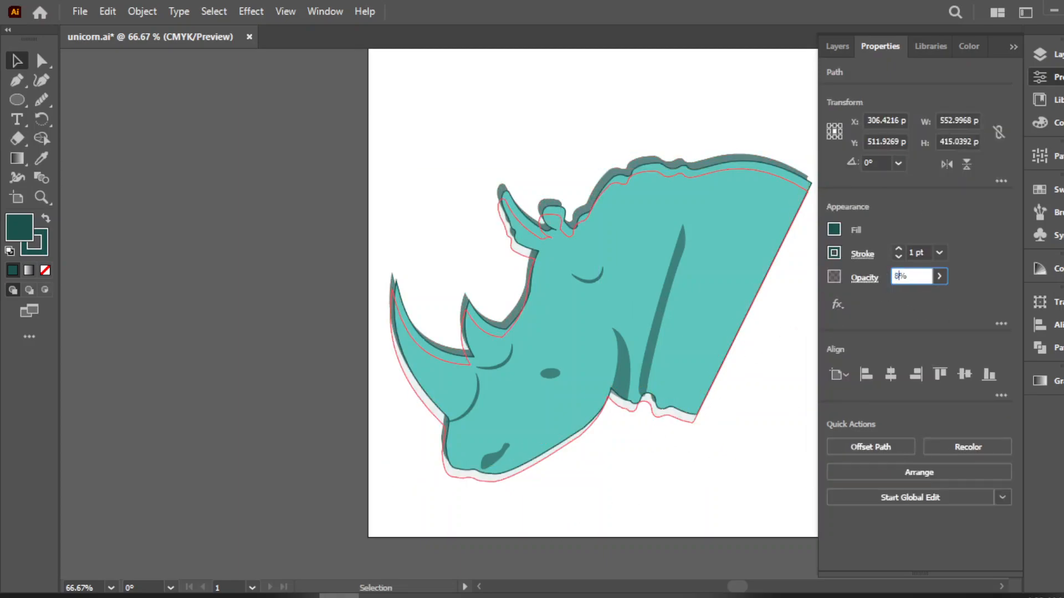
left_click(16, 60)
left_click(787, 415)
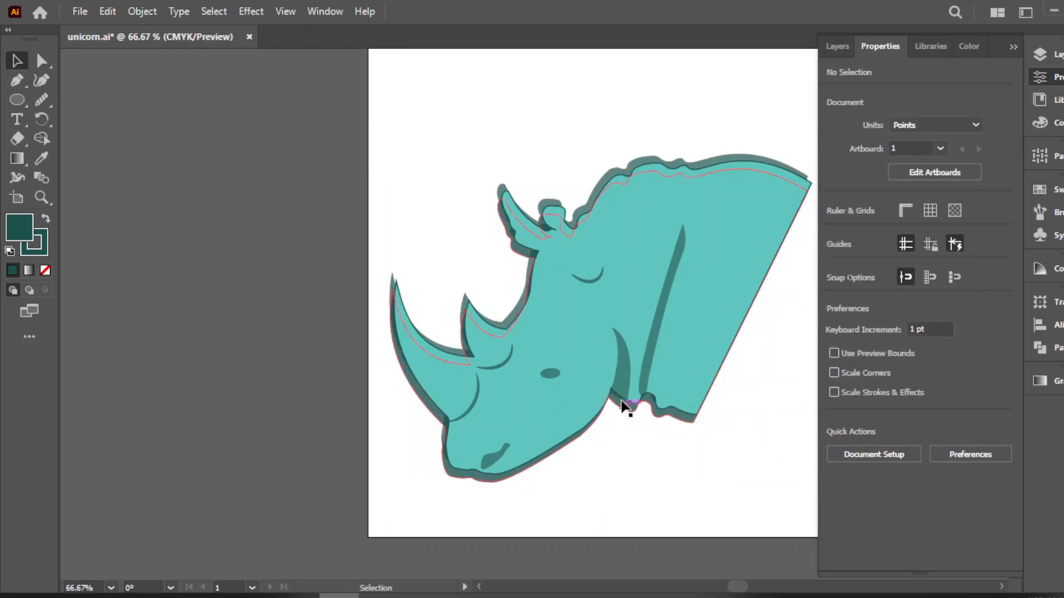
Move the long shoulder fold and the crescent fold slightly upward within the rhino body and deselect them.
left_click(646, 357)
left_click(722, 485)
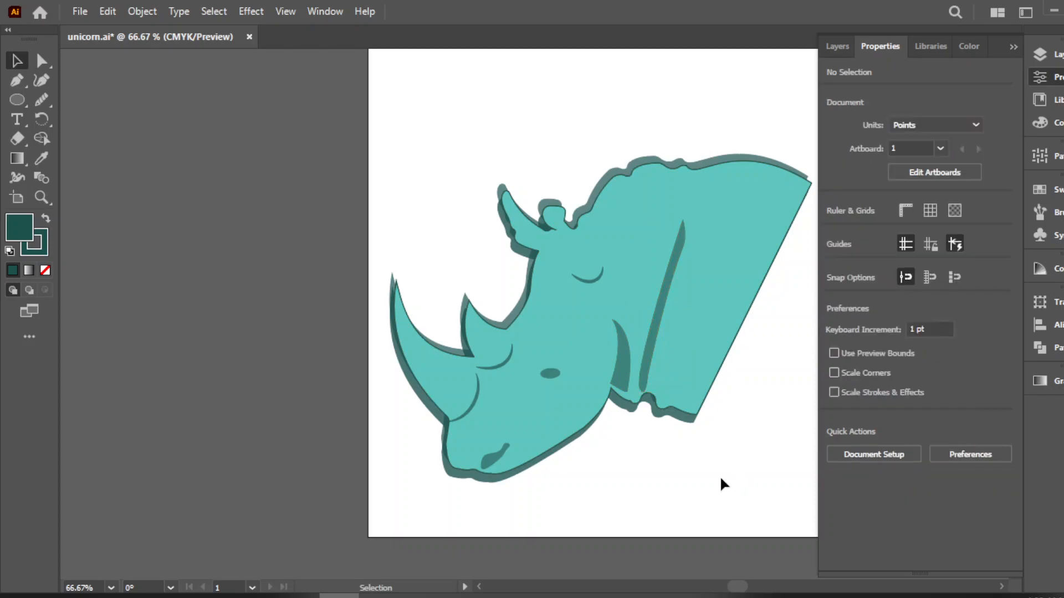
Raise the eye's opacity and copy the eye's appearance onto the nostril with the Eyedropper.
left_click(551, 374)
left_click_drag(911, 277, 893, 276)
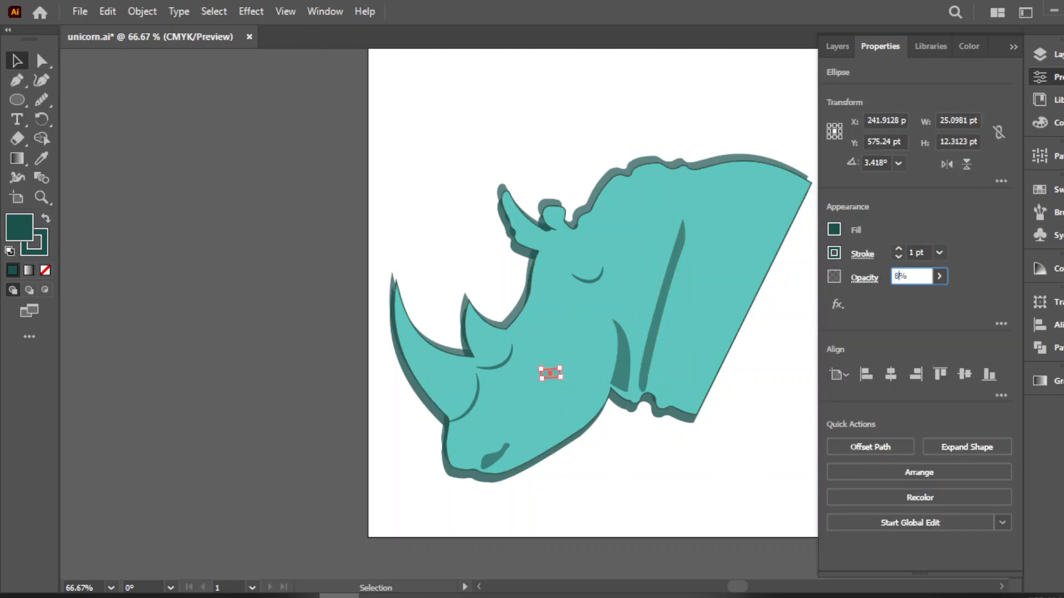
left_click(509, 441)
left_click(494, 458)
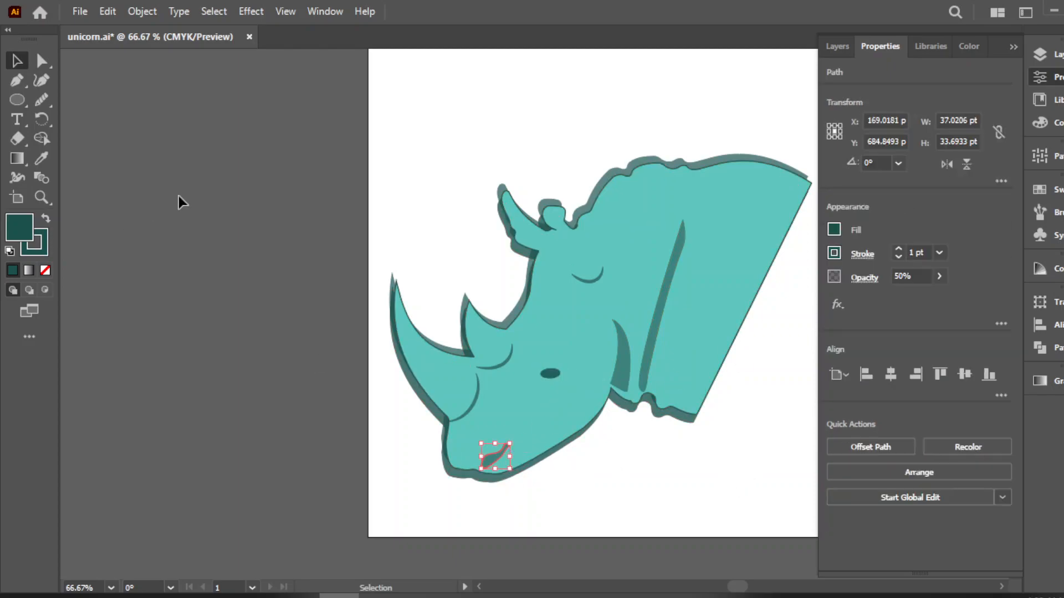
left_click(42, 159)
left_click(551, 374)
key("v")
left_click(190, 142)
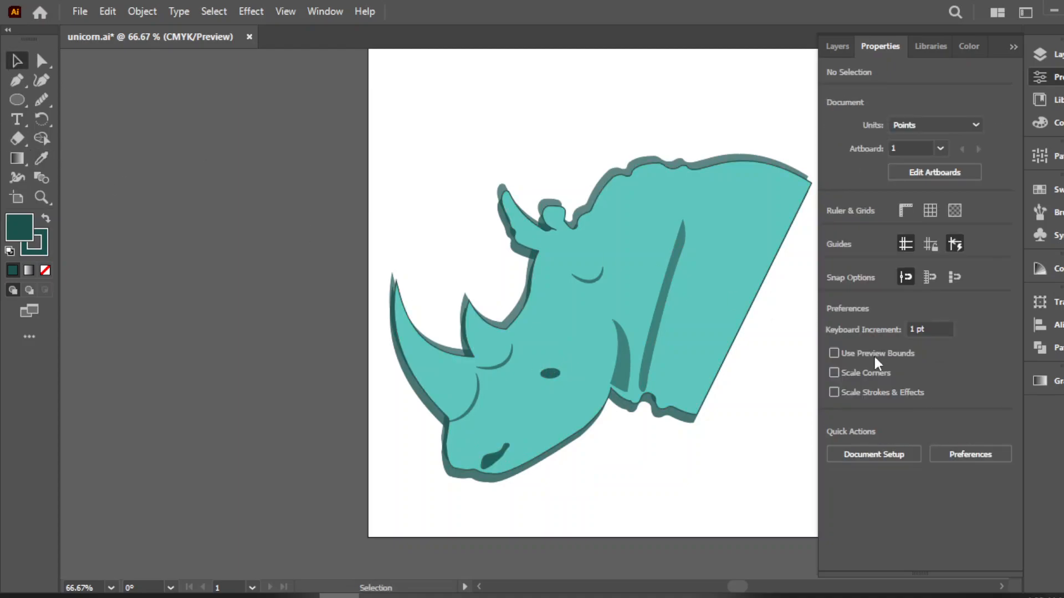
Draw a large dark green circle, move it over the rhino and send it behind the rhino artwork.
key("ctrl+minus")
left_click_drag(730, 586, 740, 587)
key("l")
left_click_drag(511, 91, 183, 420)
key("v")
left_click_drag(358, 284, 524, 315)
right_click(470, 315)
mouse_move(609, 510)
left_click(754, 547)
Enlarge the circle to about 638 pt in diameter and position it so the rhino's back corner meets its edge.
mouse_move(512, 173)
left_mouse_down()
mouse_move(516, 181)
mouse_move(507, 161)
mouse_move(475, 165)
mouse_move(497, 166)
mouse_move(529, 192)
mouse_move(528, 180)
left_mouse_up()
left_click_drag(703, 465, 731, 495)
left_click_drag(631, 437, 624, 435)
Stretch the rhino body's lower rear anchor point beyond the circle to about X 830 pt, Y 779 pt.
left_click(630, 338)
key("a")
left_click(620, 400)
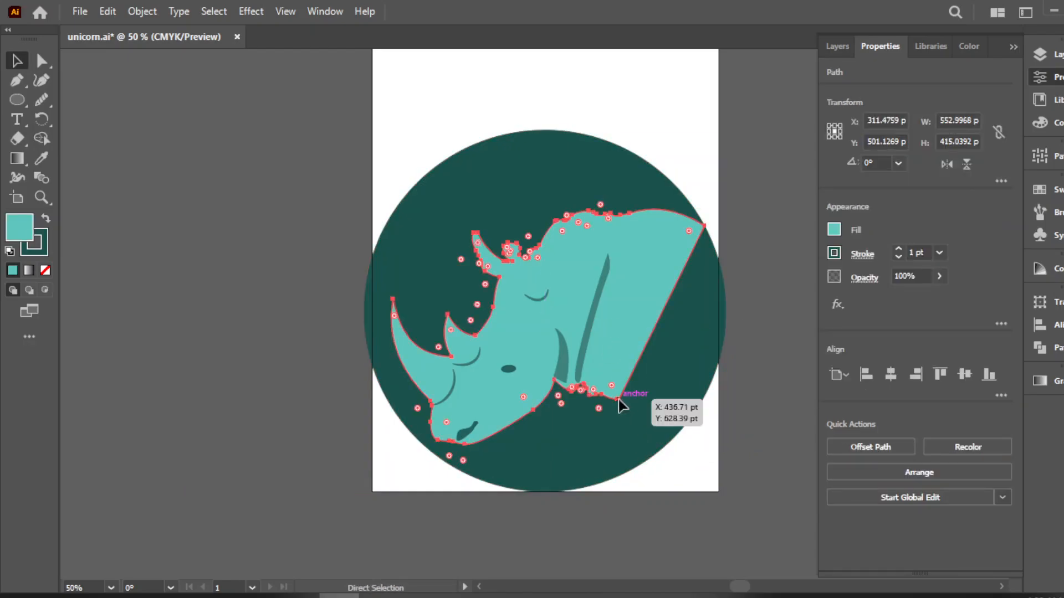
scroll(581, 401, "up", 3)
scroll(637, 439, "left", 2)
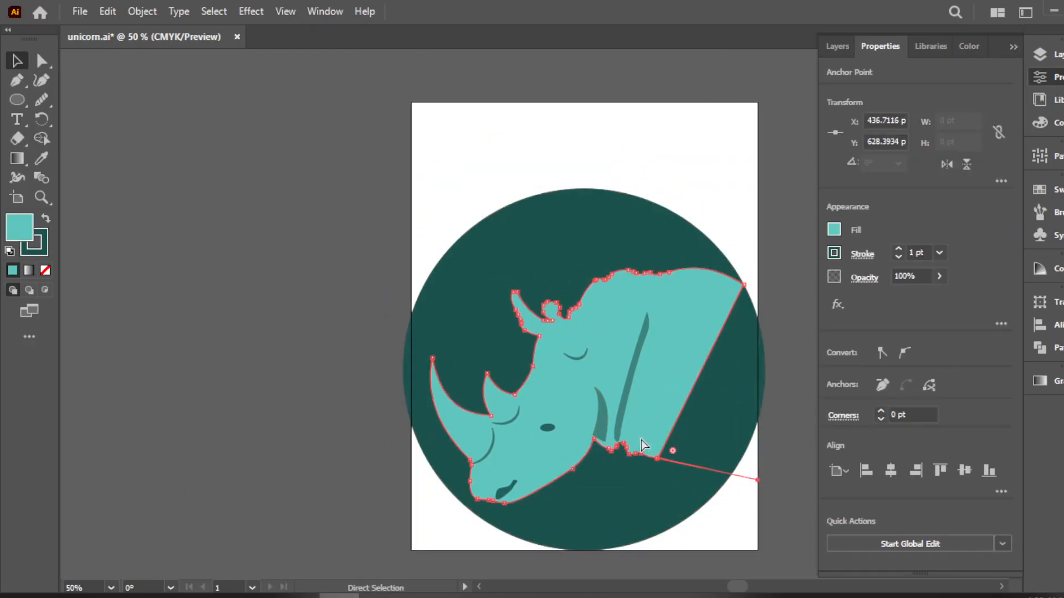
scroll(678, 450, "down", 2)
scroll(701, 445, "up", 4)
key("a")
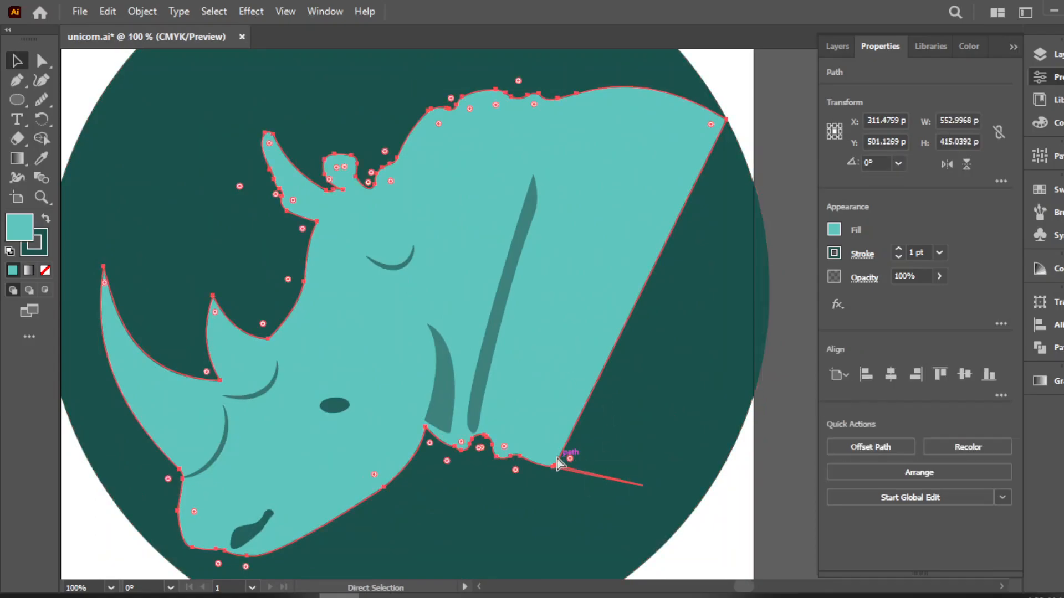
scroll(565, 456, "up", 3)
left_click_drag(558, 485, 940, 574)
scroll(775, 499, "down", 5)
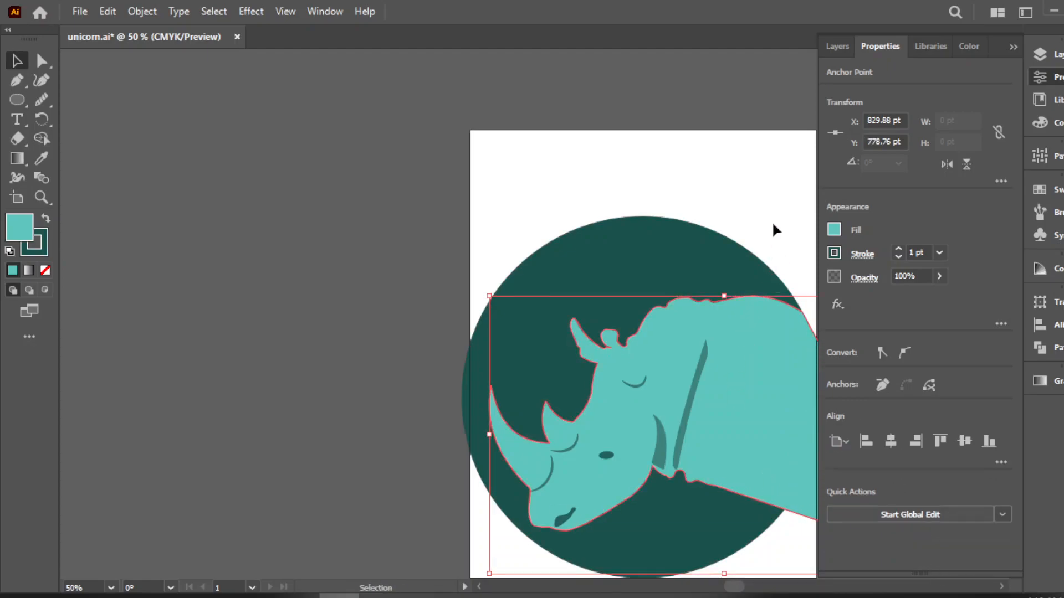
left_click(767, 240)
Select all artwork and remove the part of the rhino body outside the circle with the Shape Builder tool.
scroll(774, 223, "down", 2)
scroll(806, 392, "up", 3)
scroll(797, 443, "up", 3)
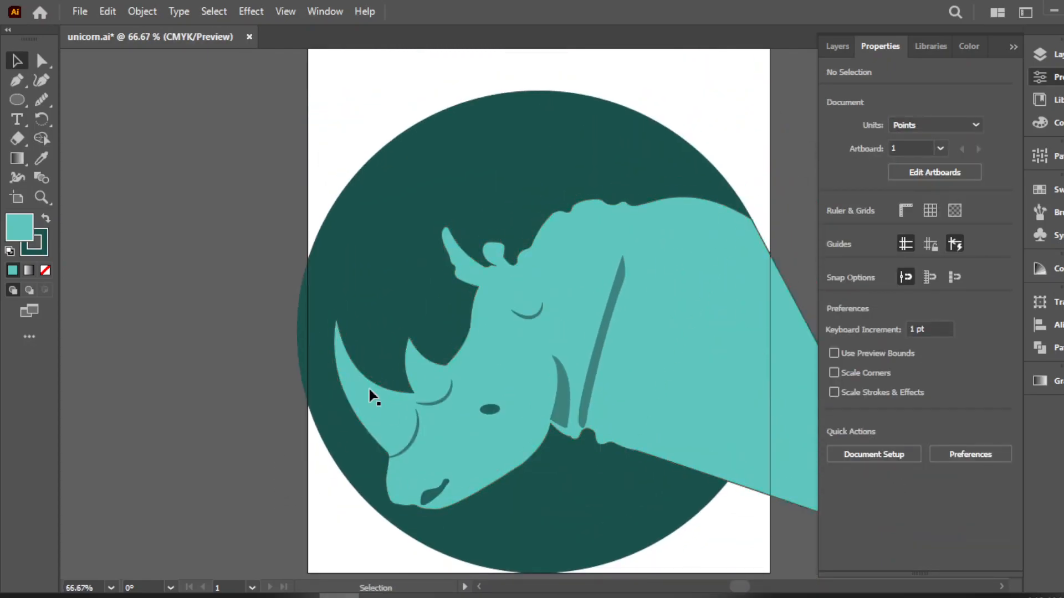
key("ctrl+a")
key("shift+m")
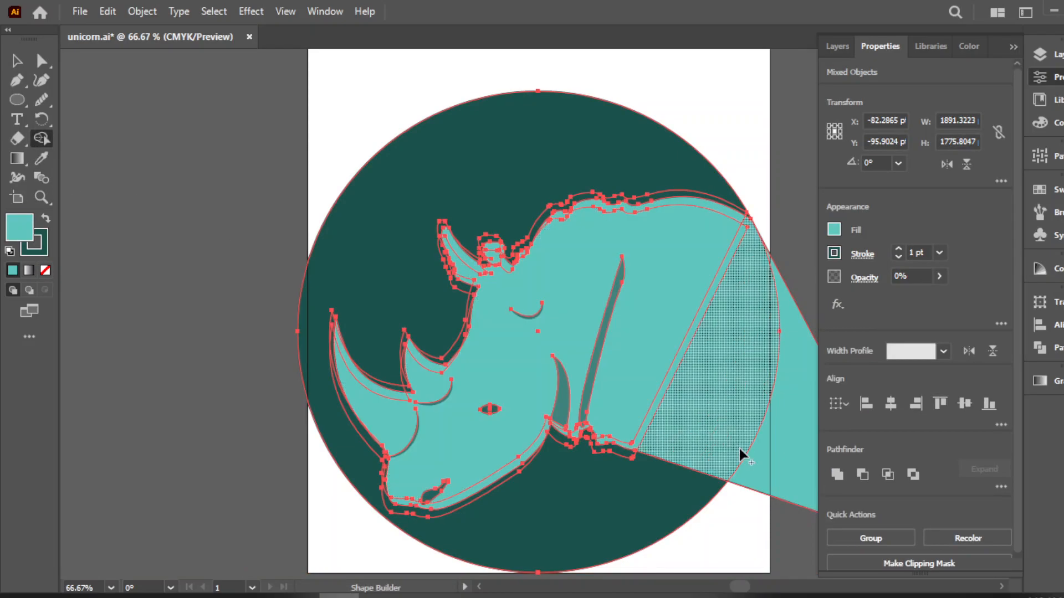
left_click(793, 457, "alt")
left_click(16, 60)
left_click(151, 90)
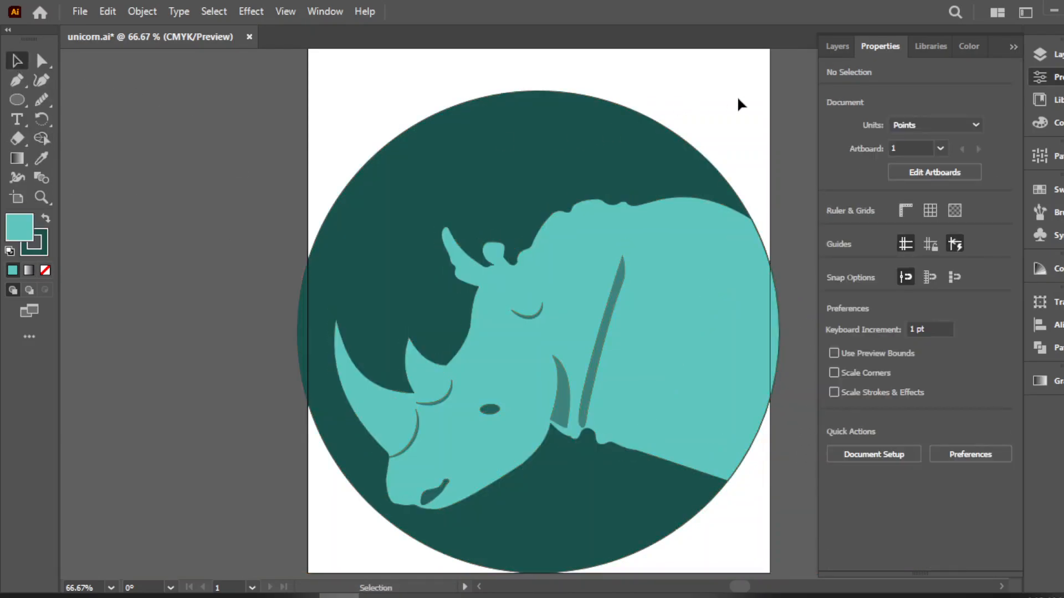
Scale the whole rhino and circle artwork down proportionally so it is narrower than the artboard.
key("ctrl+a")
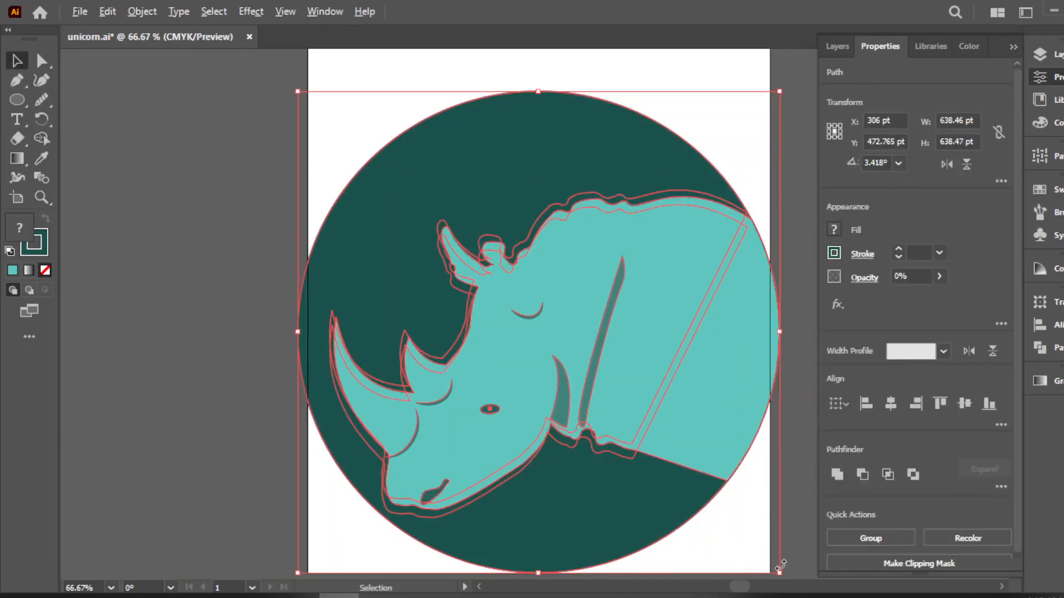
scroll(787, 537, "down", 1)
left_click_drag(782, 535, 724, 487)
left_click(724, 487)
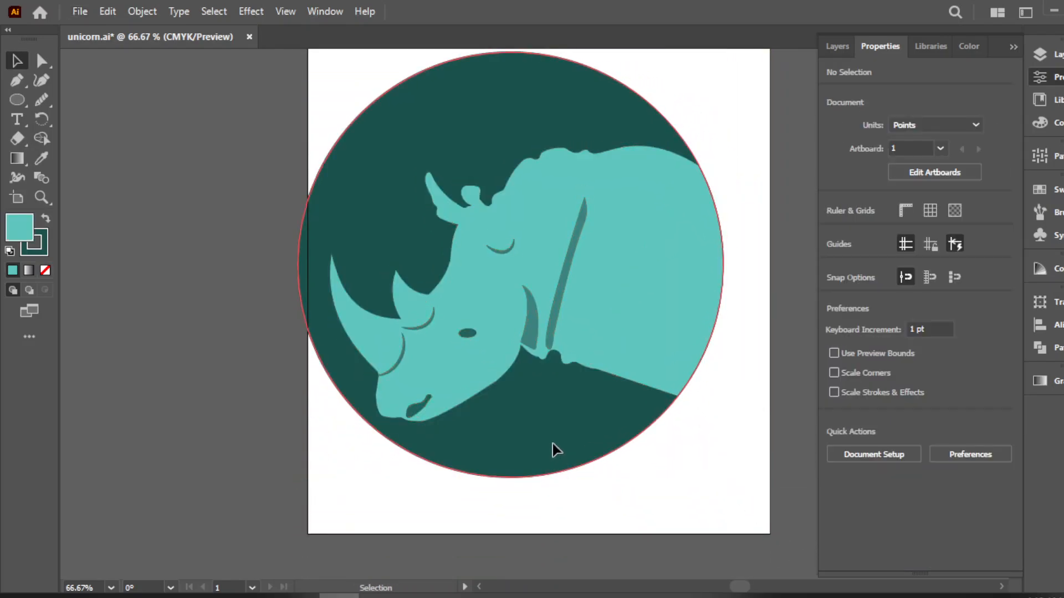
left_click(553, 448)
key("ctrl+z")
Select all artwork, move it to the horizontal middle of the artboard and deselect it.
key("ctrl+a")
left_click_drag(470, 302, 498, 293)
scroll(498, 294, "up", 1)
scroll(711, 527, "down", 1)
left_click(184, 128)
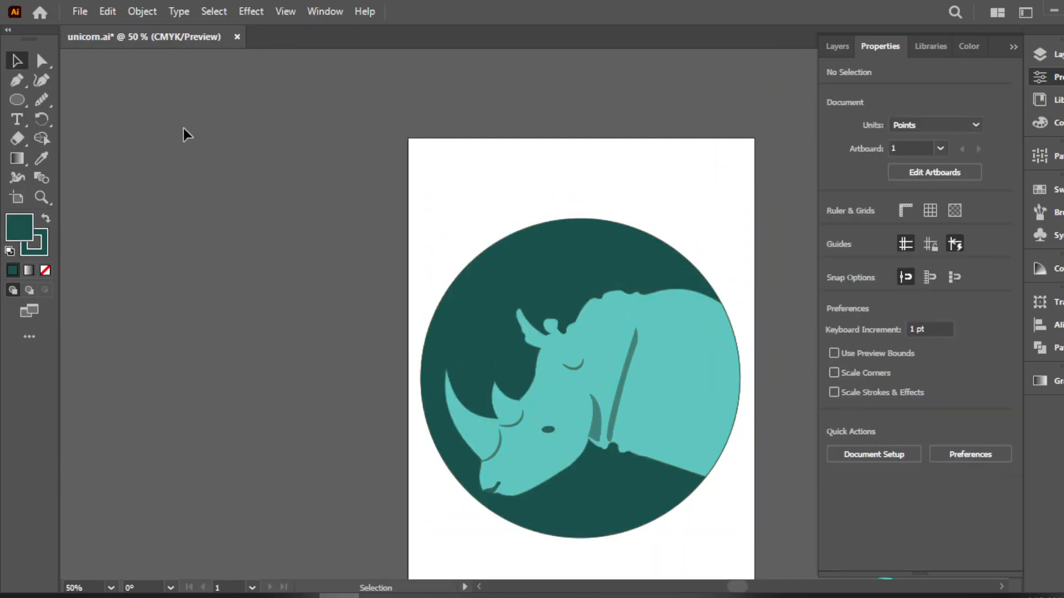
Draw a rectangle about 655 by 799 pt that covers the whole artboard.
right_click(17, 99)
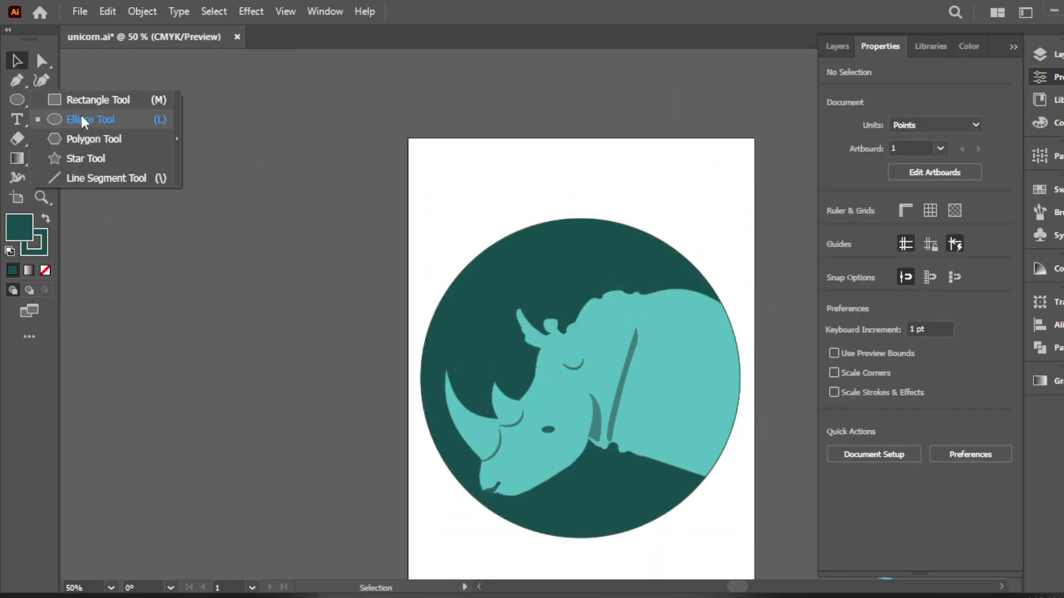
left_click(100, 100)
mouse_move(394, 138)
left_mouse_down()
mouse_move(817, 499)
mouse_move(767, 500)
mouse_move(763, 491)
left_mouse_up()
scroll(699, 474, "up", 1)
scroll(700, 474, "up", 3)
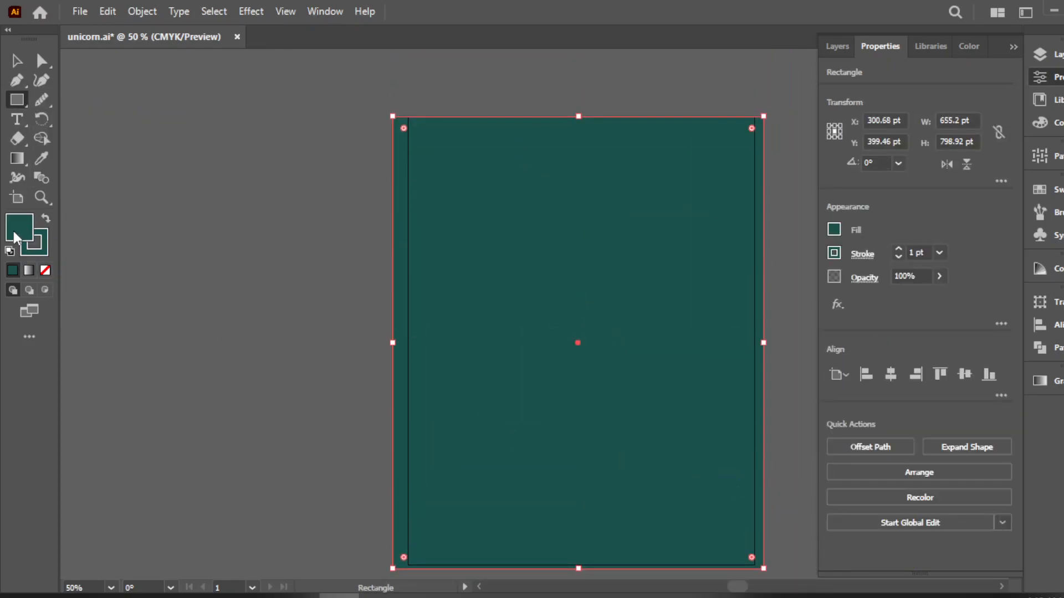
Set the rectangle's fill colour to 7BAFA9.
double_click(19, 227)
type("7BAFA9")
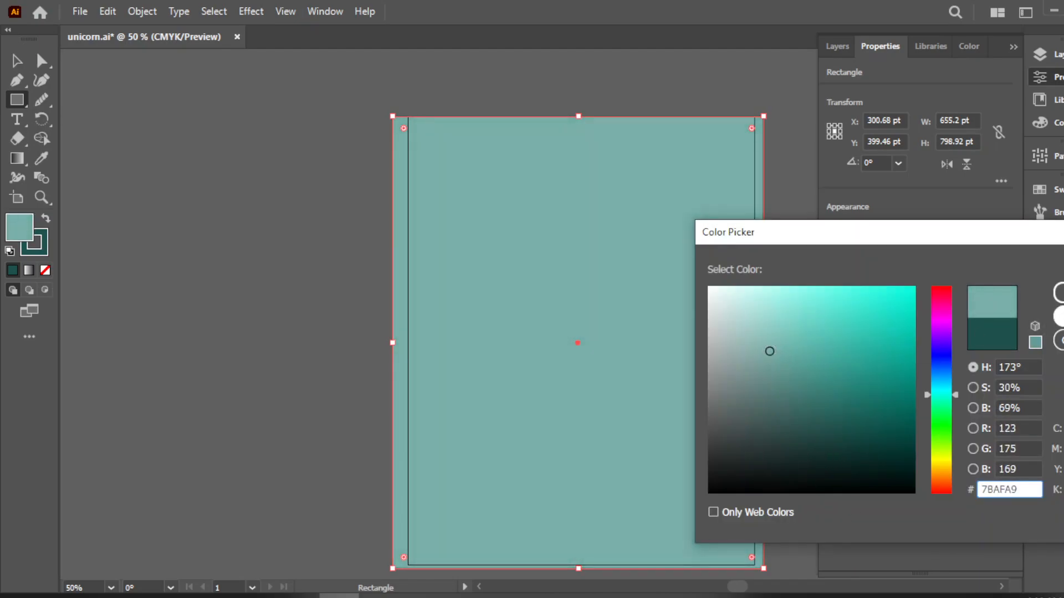
key("Return")
Send the background rectangle behind the circle and rhino, and deselect it.
key("v")
right_click(487, 182)
mouse_move(576, 510)
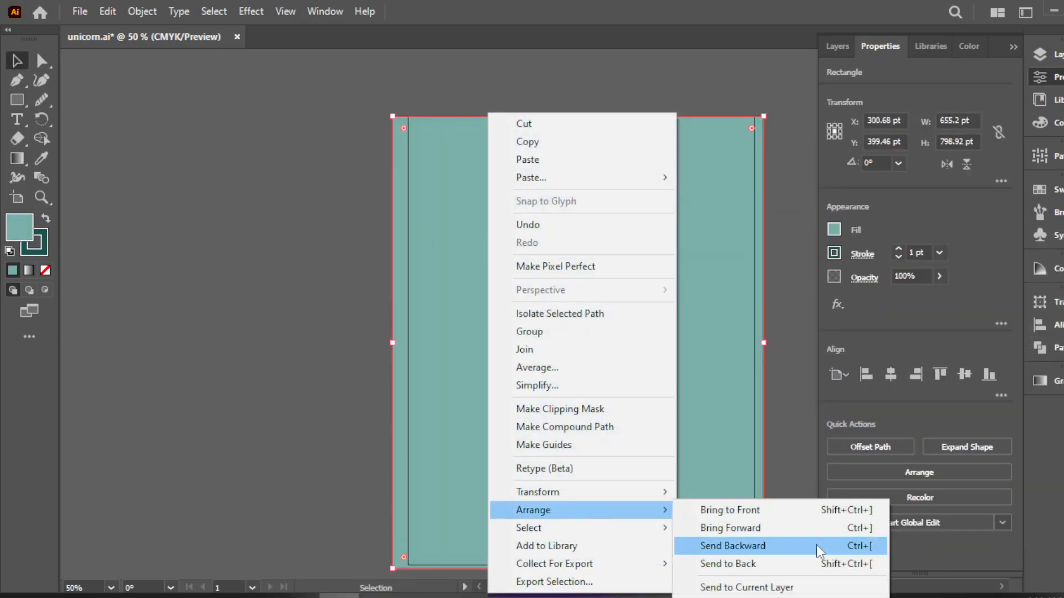
left_click(817, 548)
left_click(238, 166)
Select the circle behind the rhino and change its fill to a muted light teal in the Color Picker.
left_click(642, 471)
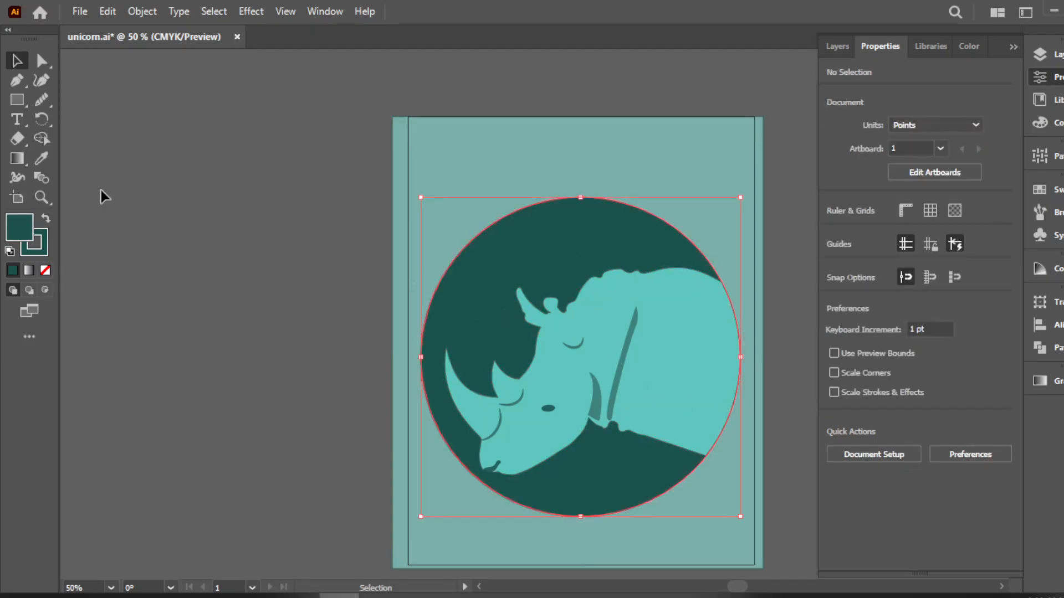
double_click(15, 229)
left_click(822, 490)
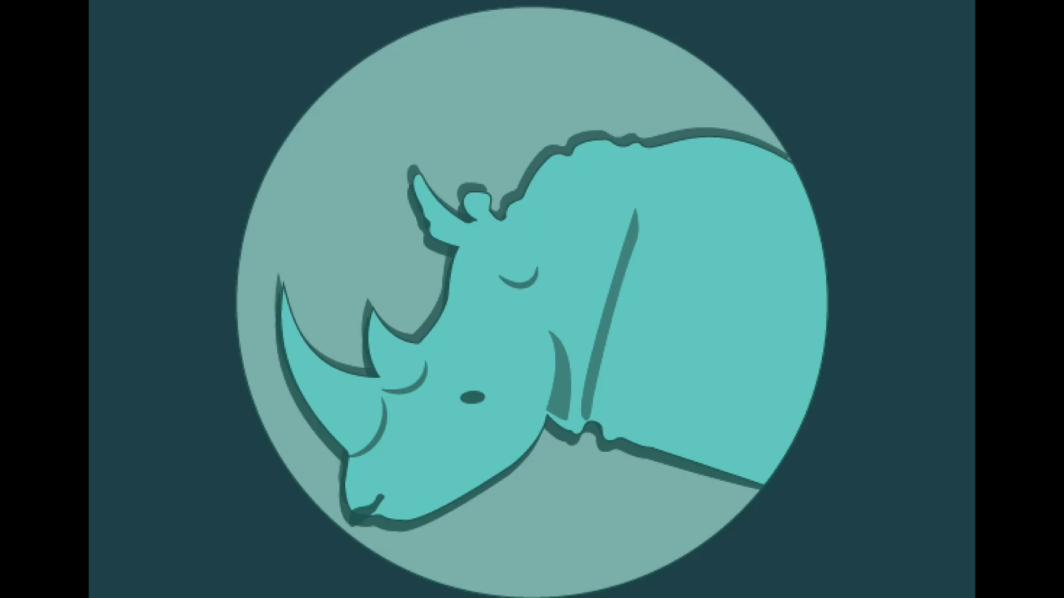